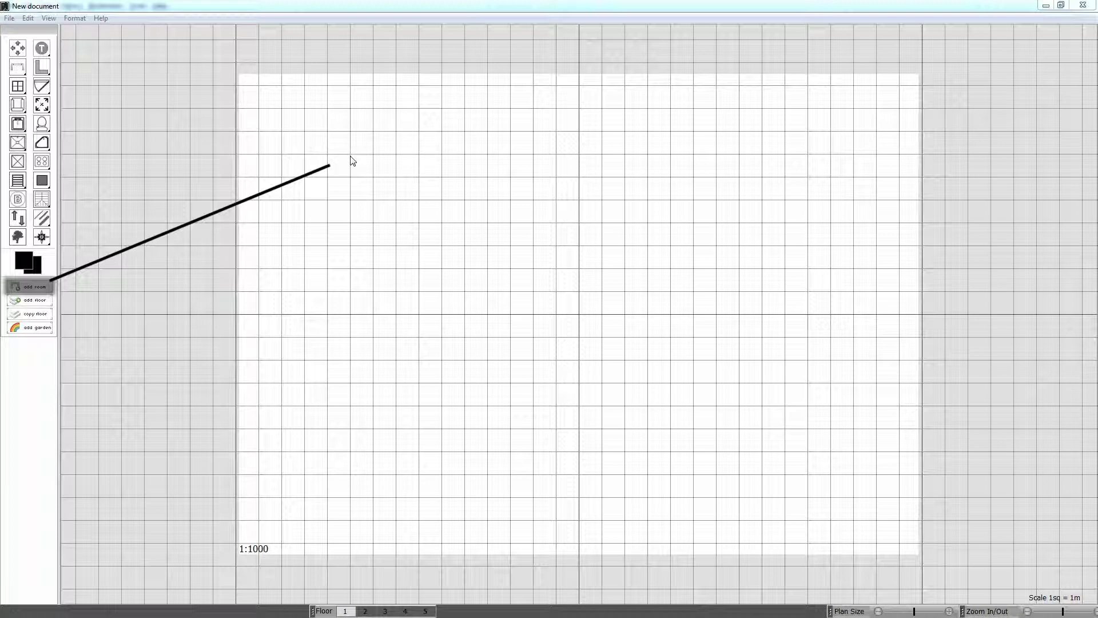
# - Draw a square room near the upper left of the plan with Add Room
pyautogui.rightClick(352, 161)
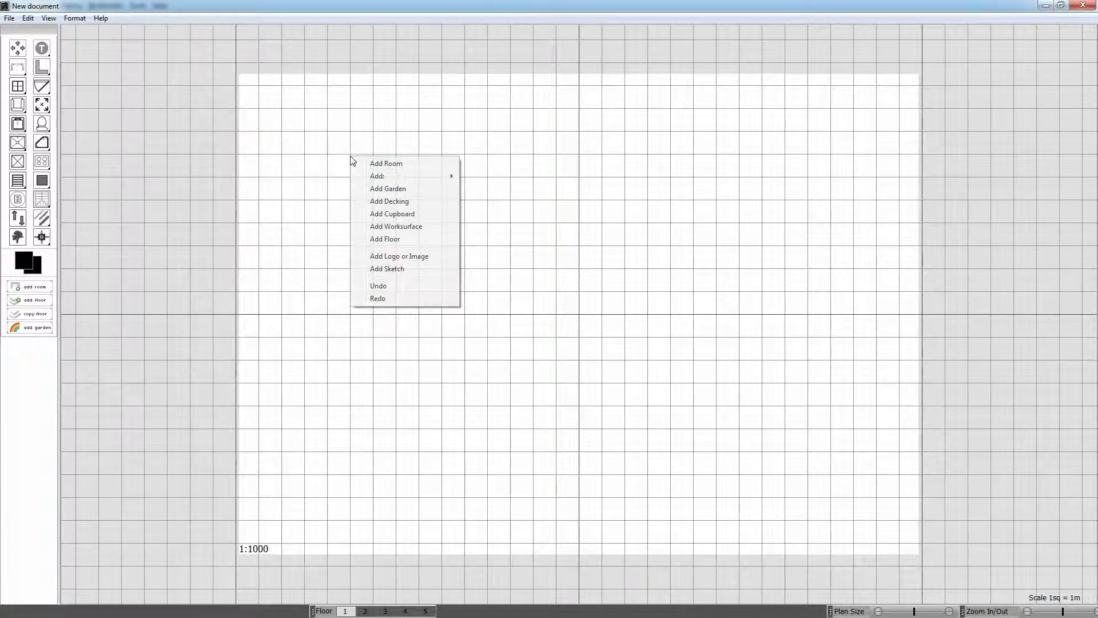
pyautogui.click(391, 166)
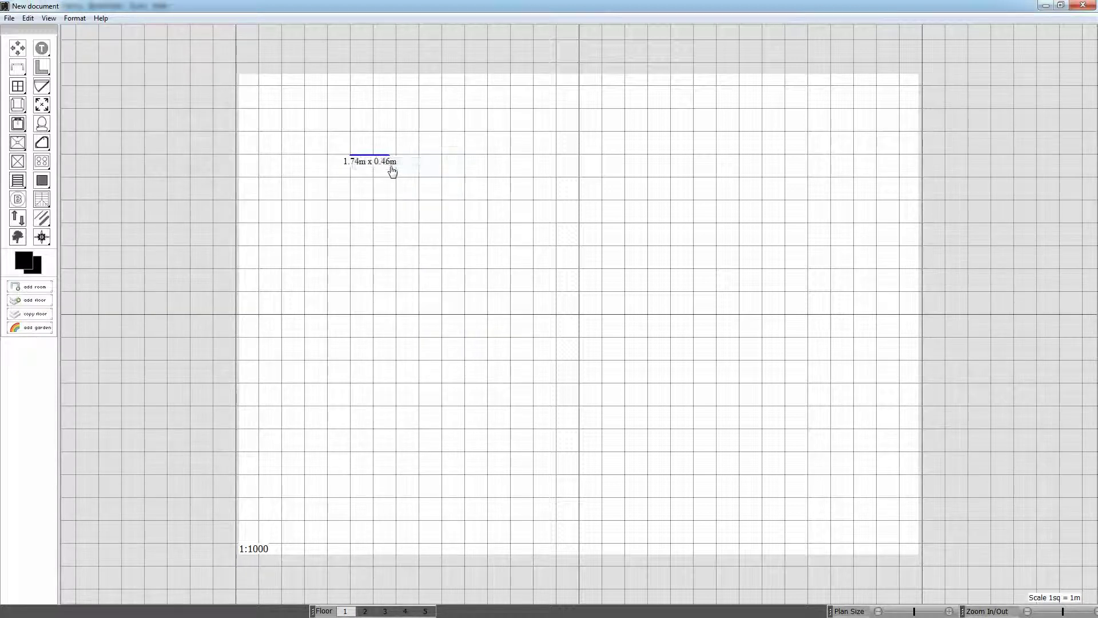
pyautogui.click(445, 252)
pyautogui.click(424, 191)
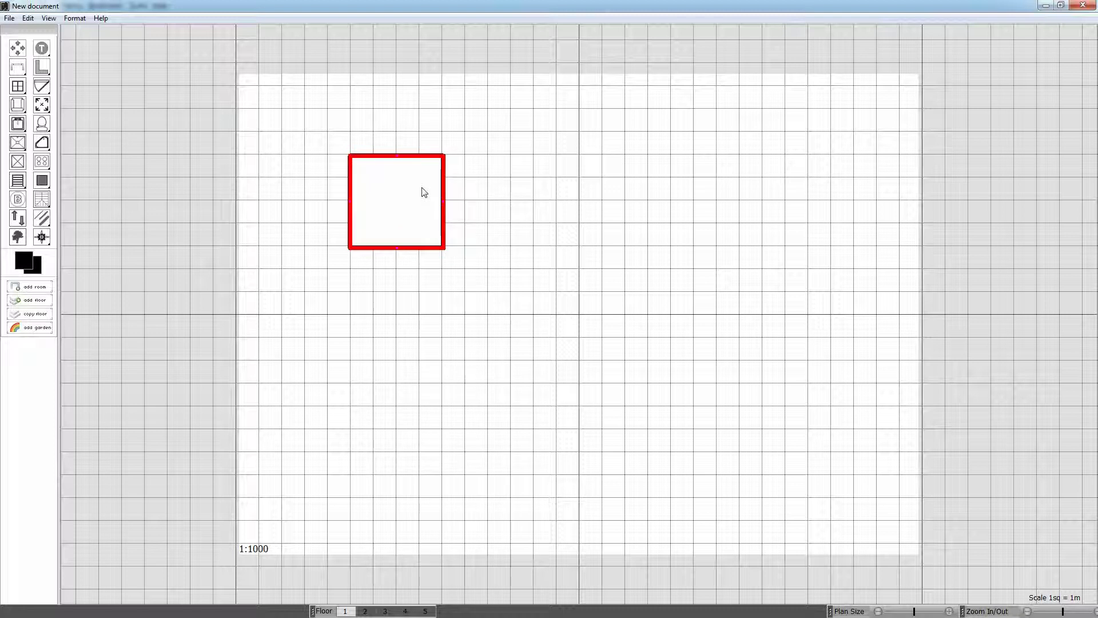
# - Nudge the top and right walls so the room measures exactly 4 m by 4 m
pyautogui.click(418, 158)
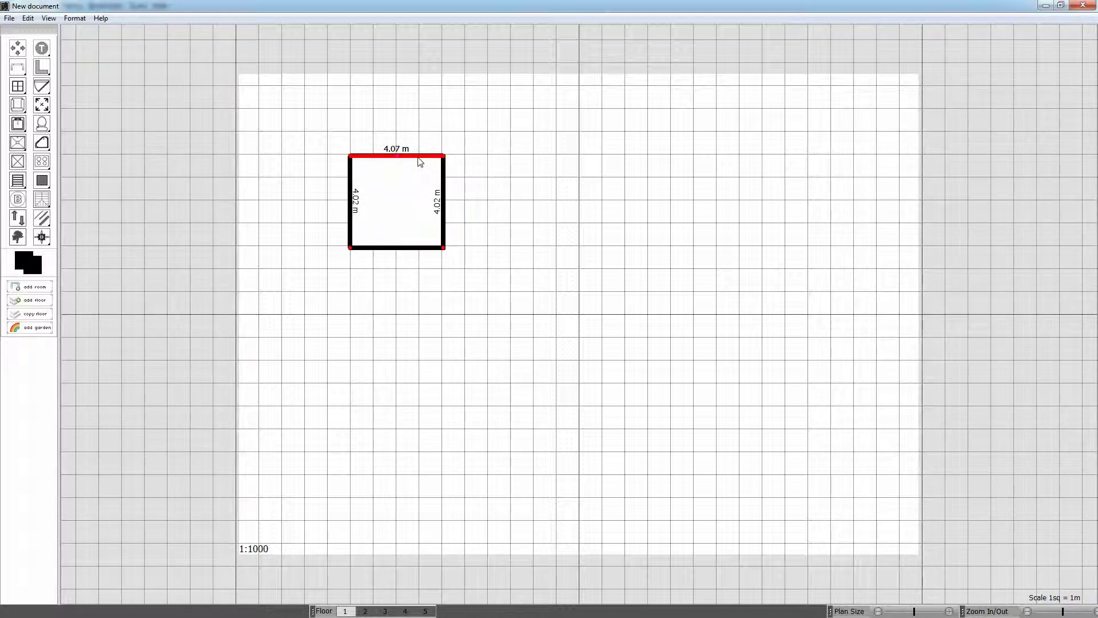
pyautogui.press('Down')
pyautogui.click(396, 197)
pyautogui.click(459, 181)
pyautogui.keyDown('shift'); pyautogui.click(445, 185); pyautogui.keyUp('shift')
pyautogui.click(445, 185)
pyautogui.press('Left')
pyautogui.press('Left')
pyautogui.press('Left')
pyautogui.press('Left')
pyautogui.press('Left')
pyautogui.press('Left')
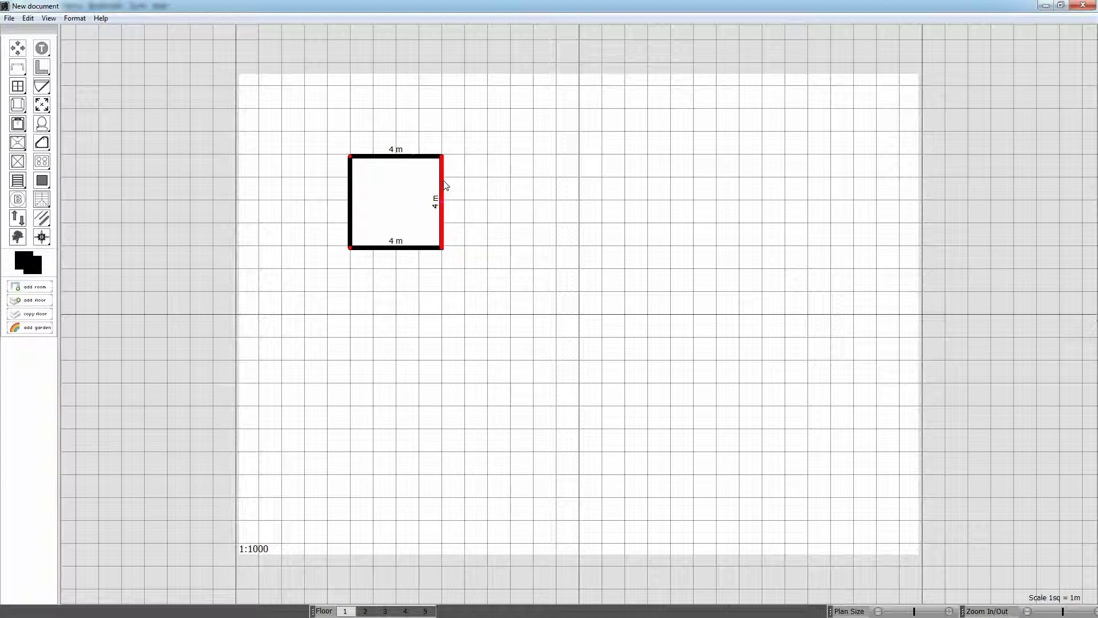
pyautogui.press('Escape')
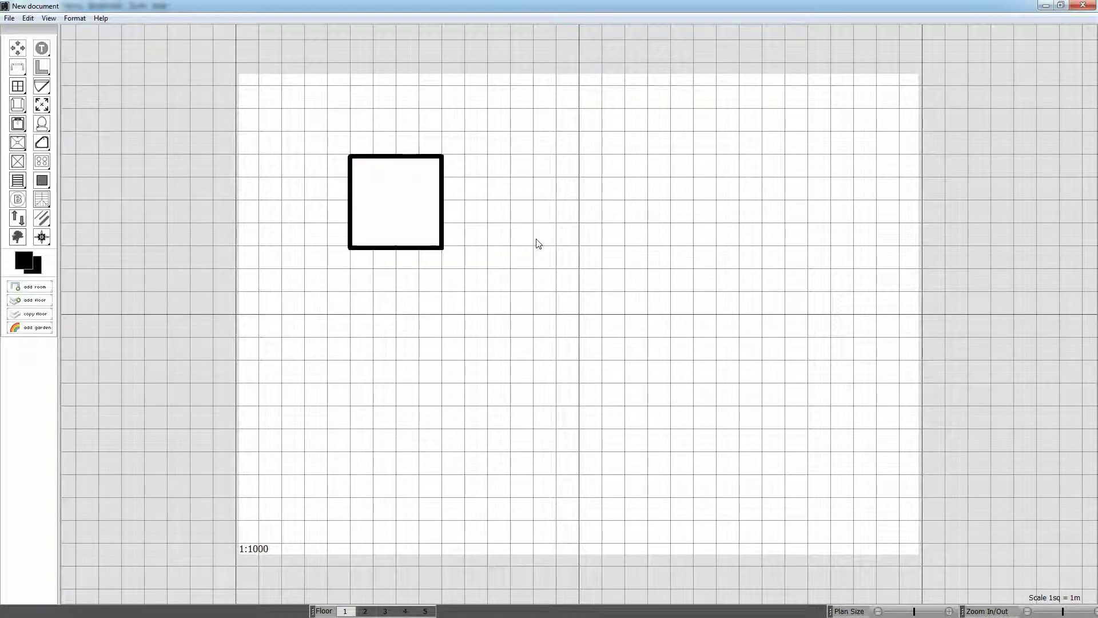
# - Draw a roughly 3 m square room against the first room's right side, then delete it
pyautogui.rightClick(512, 203)
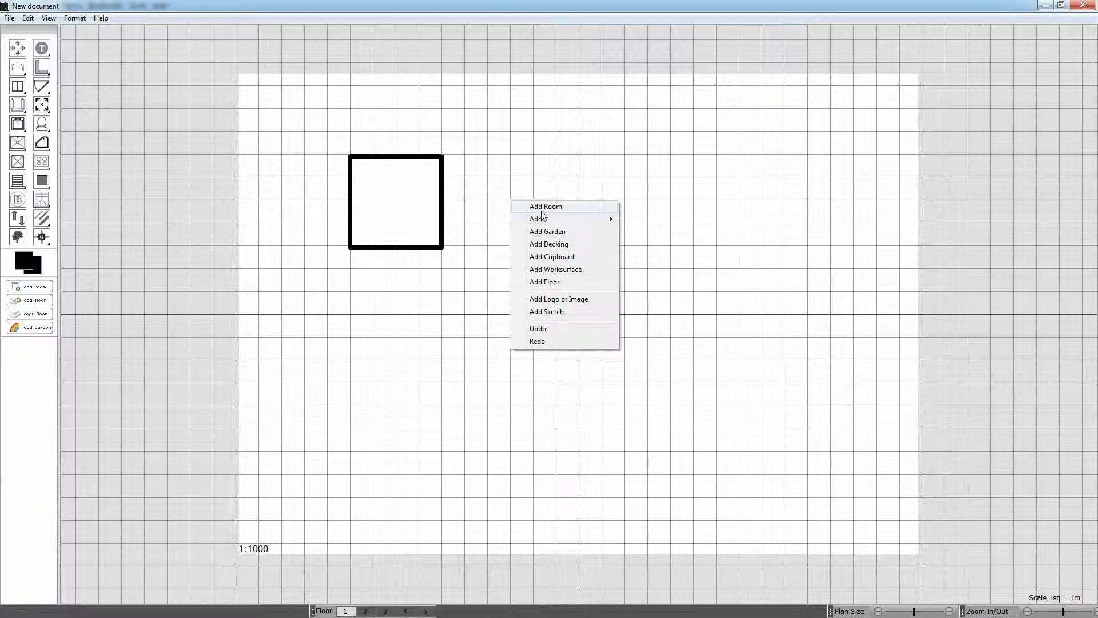
pyautogui.click(544, 207)
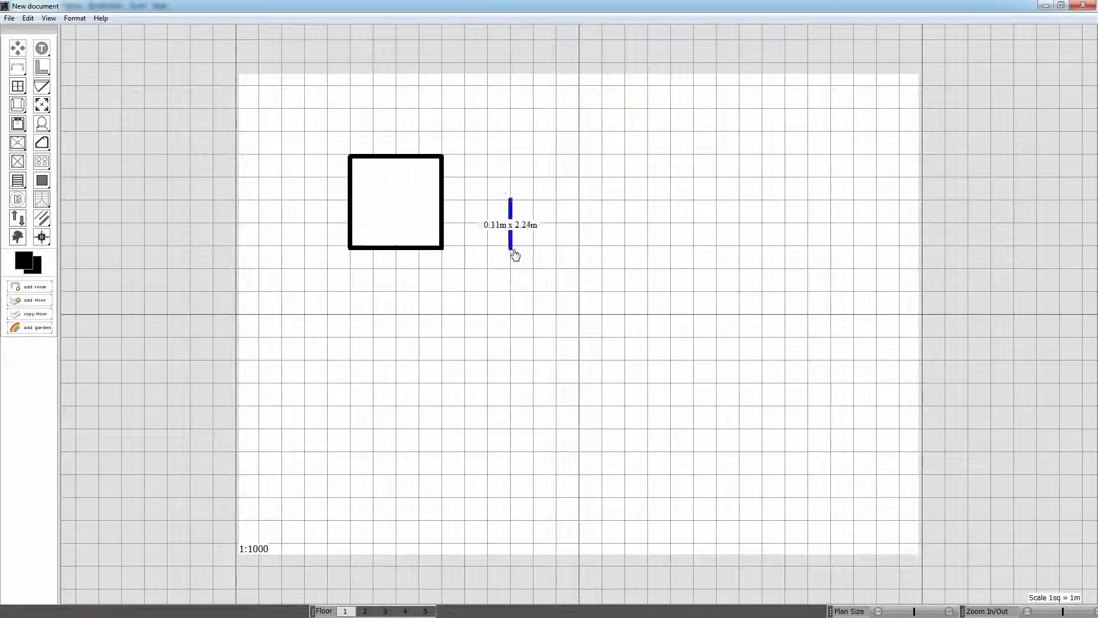
pyautogui.click(580, 273)
pyautogui.moveTo(565, 251); pyautogui.dragTo(497, 221)
pyautogui.click(538, 228)
pyautogui.click(501, 223)
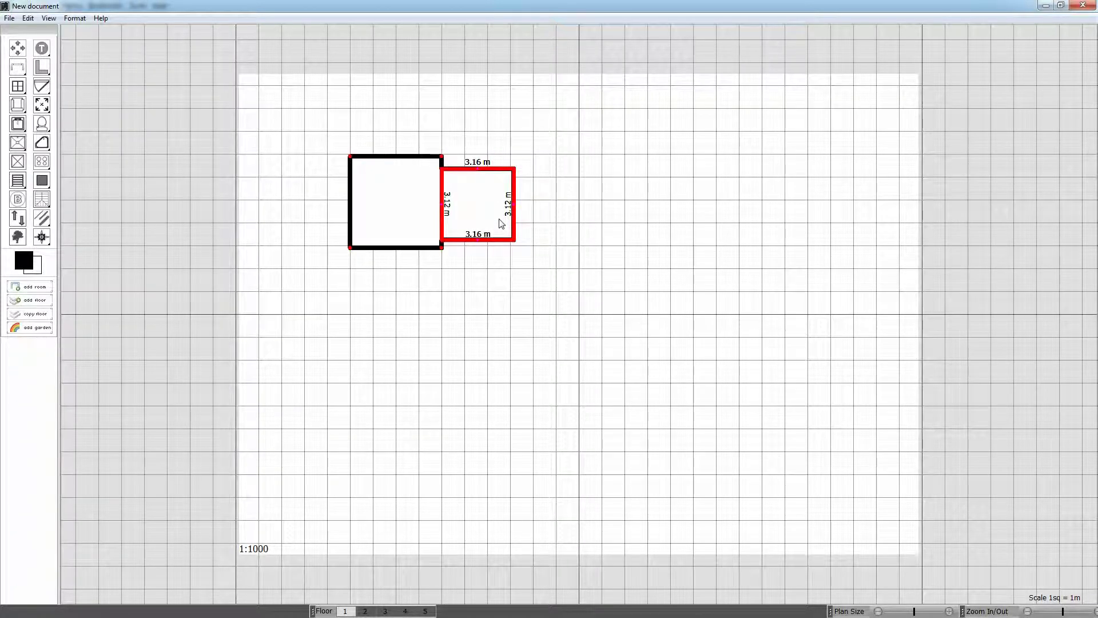
pyautogui.press('Delete')
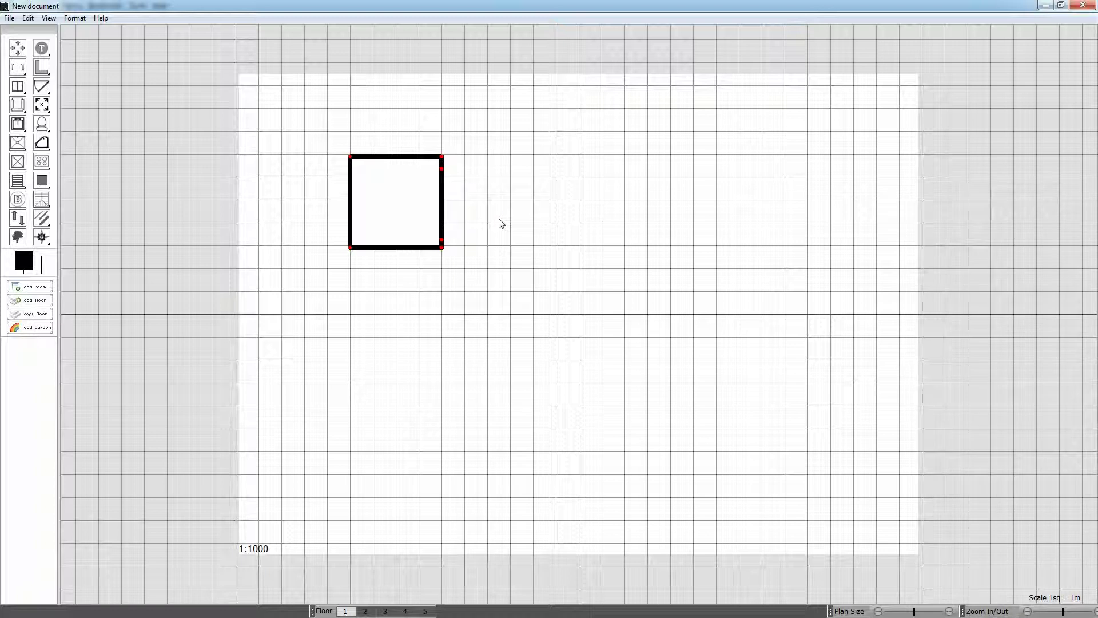
# - Add a Bathroom and move it onto the first room's lower-right corner
pyautogui.rightClick(513, 207)
pyautogui.moveTo(538, 226)
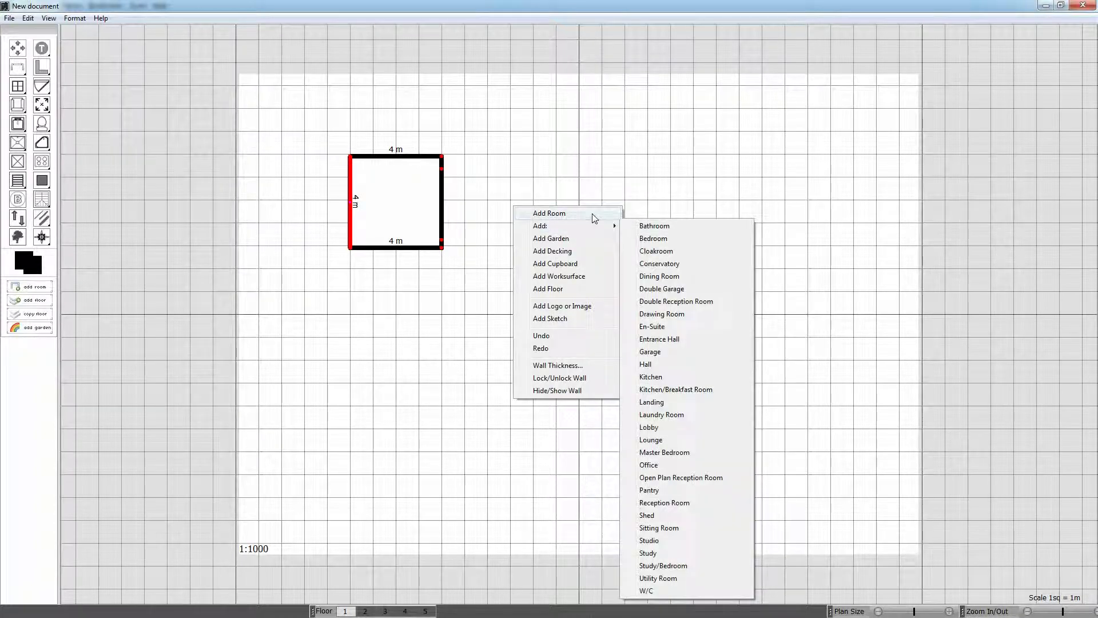
pyautogui.click(651, 227)
pyautogui.click(606, 294)
pyautogui.moveTo(569, 262); pyautogui.dragTo(458, 255)
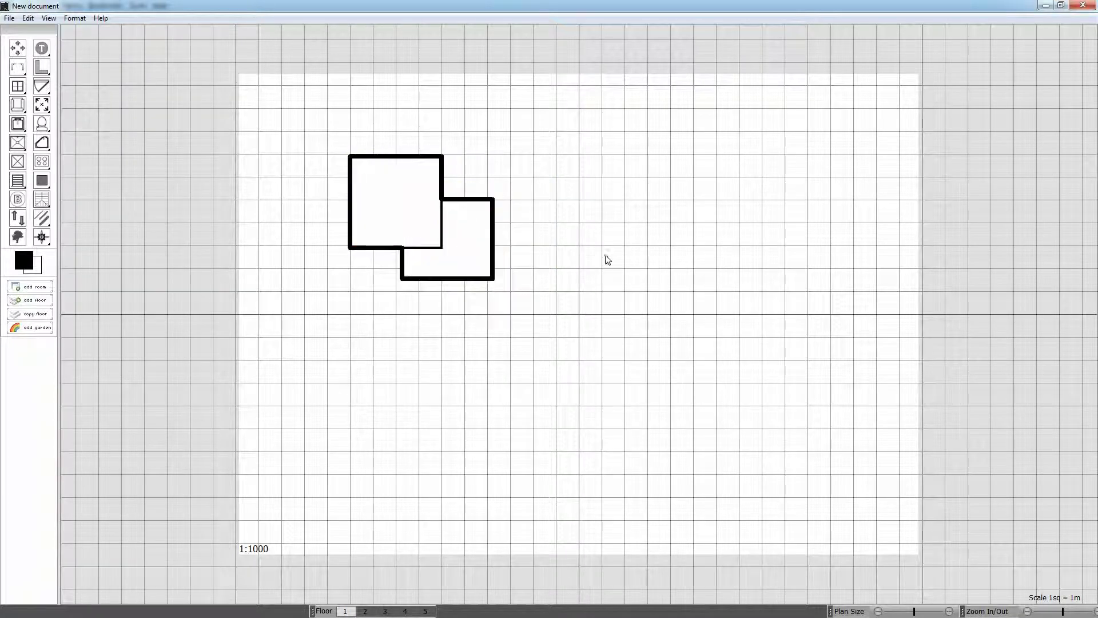
# - Draw a larger room below and to the right of the bathroom
pyautogui.rightClick(599, 215)
pyautogui.click(614, 223)
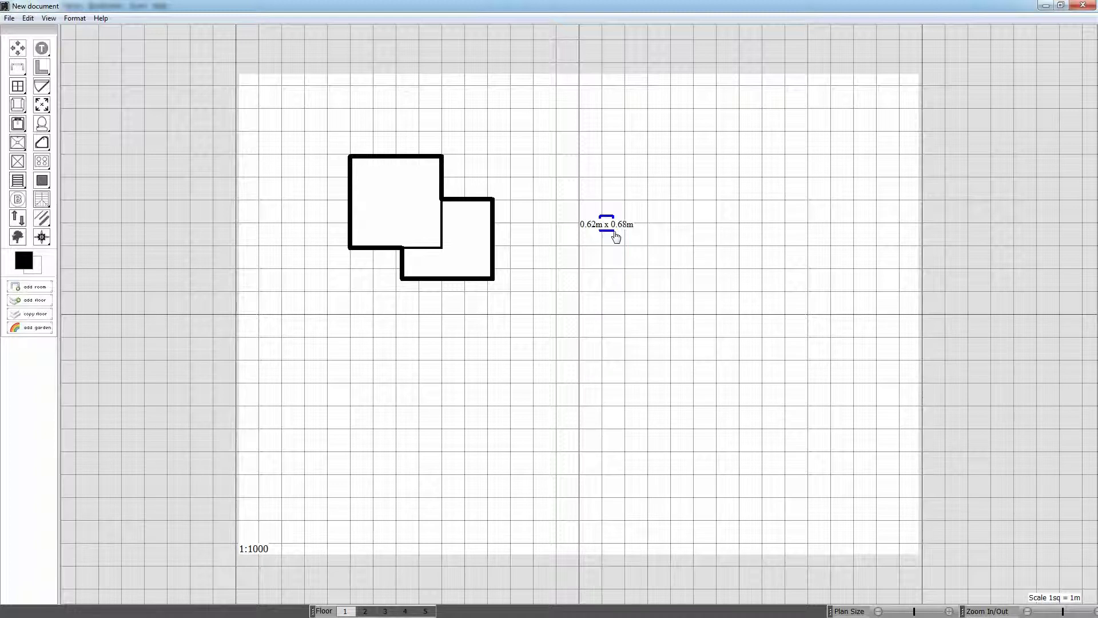
pyautogui.click(475, 325)
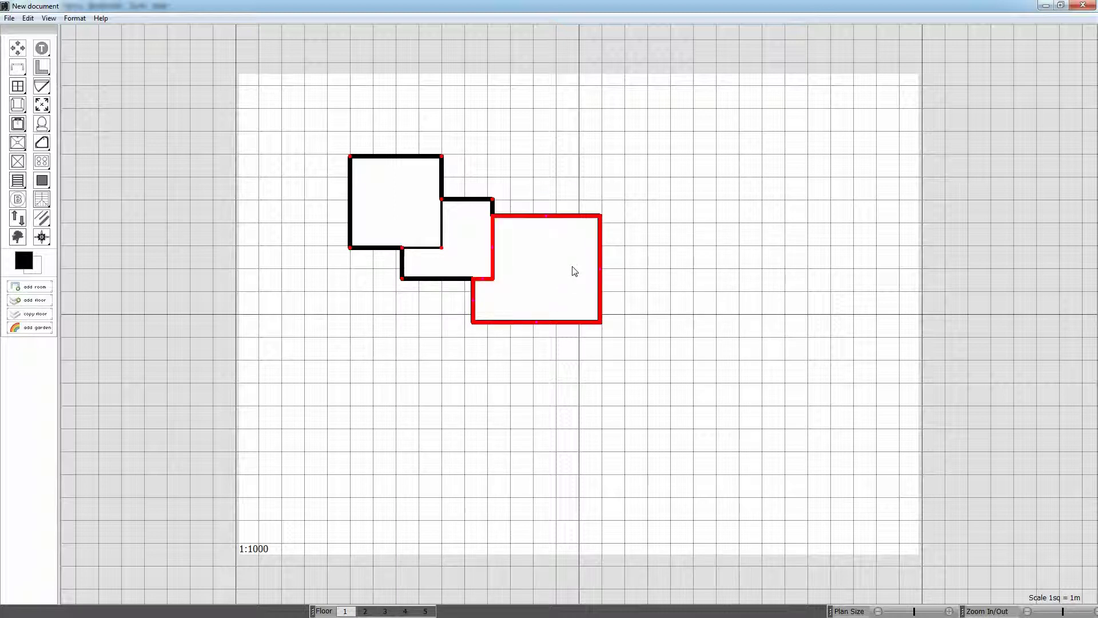
# - Shorten the large and first rooms, add a room at the first room's top-right corner, and straighten its interior walls
pyautogui.moveTo(566, 218); pyautogui.dragTo(559, 246)
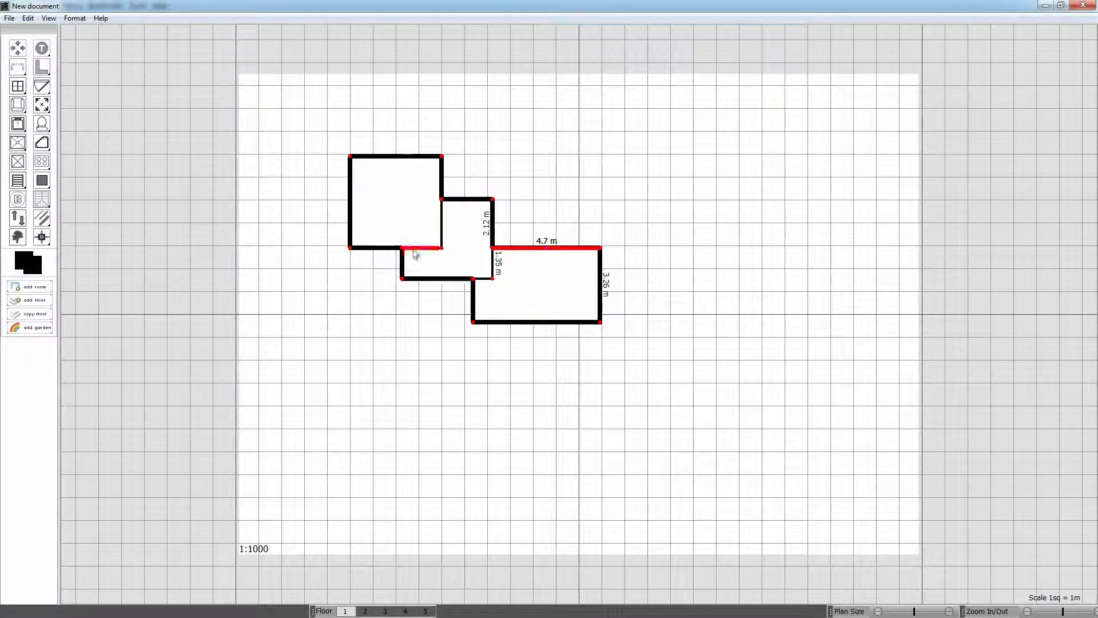
pyautogui.moveTo(390, 252); pyautogui.dragTo(403, 225)
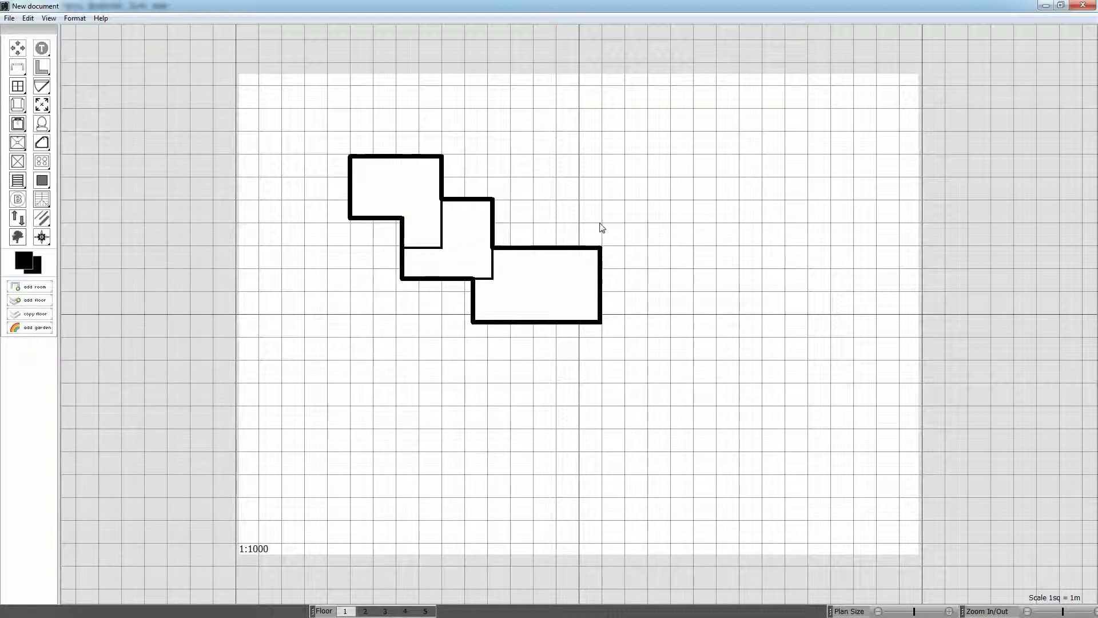
pyautogui.rightClick(442, 159)
pyautogui.click(475, 162)
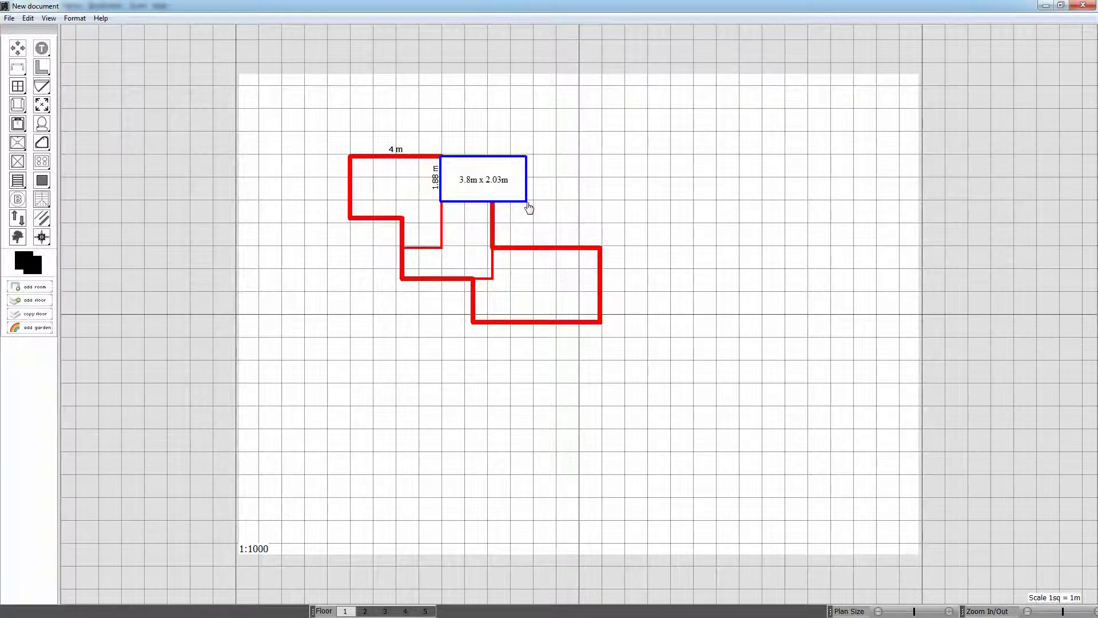
pyautogui.click(527, 207)
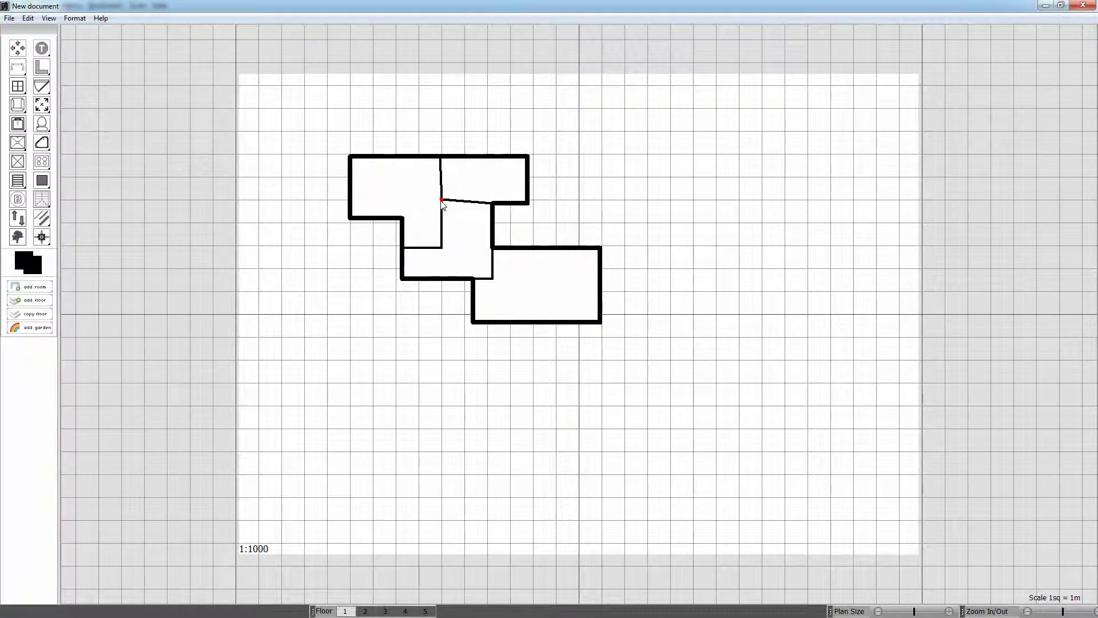
pyautogui.moveTo(442, 200); pyautogui.dragTo(440, 203)
pyautogui.moveTo(444, 246); pyautogui.dragTo(440, 248)
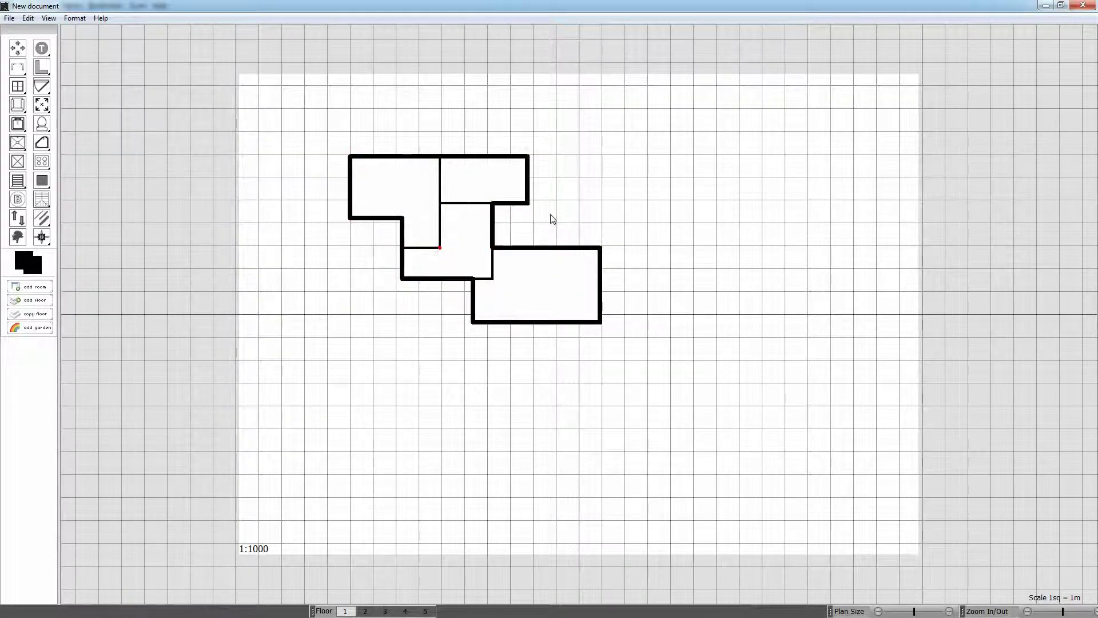
# - Add a room above the large room and start another at the top-right corner
pyautogui.rightClick(491, 202)
pyautogui.click(521, 210)
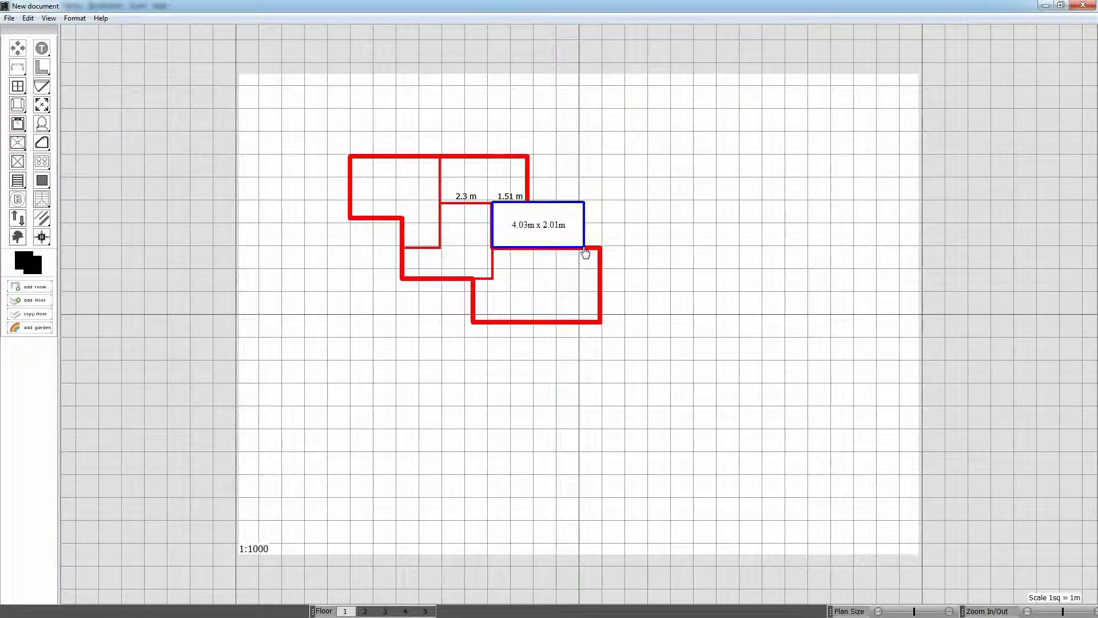
pyautogui.click(583, 248)
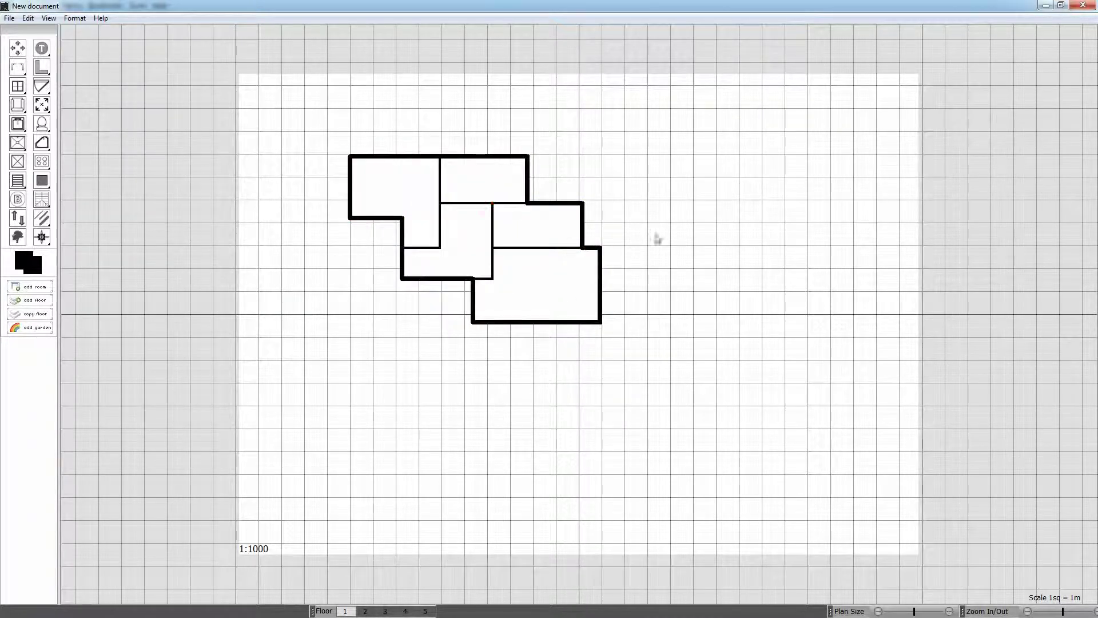
pyautogui.rightClick(527, 157)
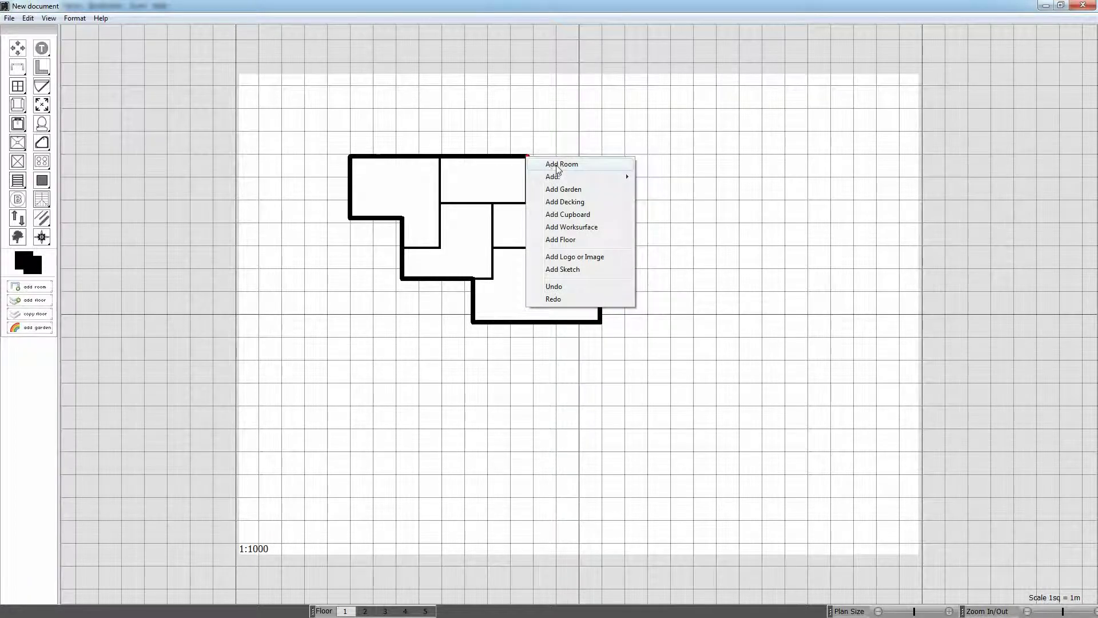
pyautogui.click(558, 165)
# - Place the top-right room, straighten its walls vertically, and line up the lower walls
pyautogui.click(592, 202)
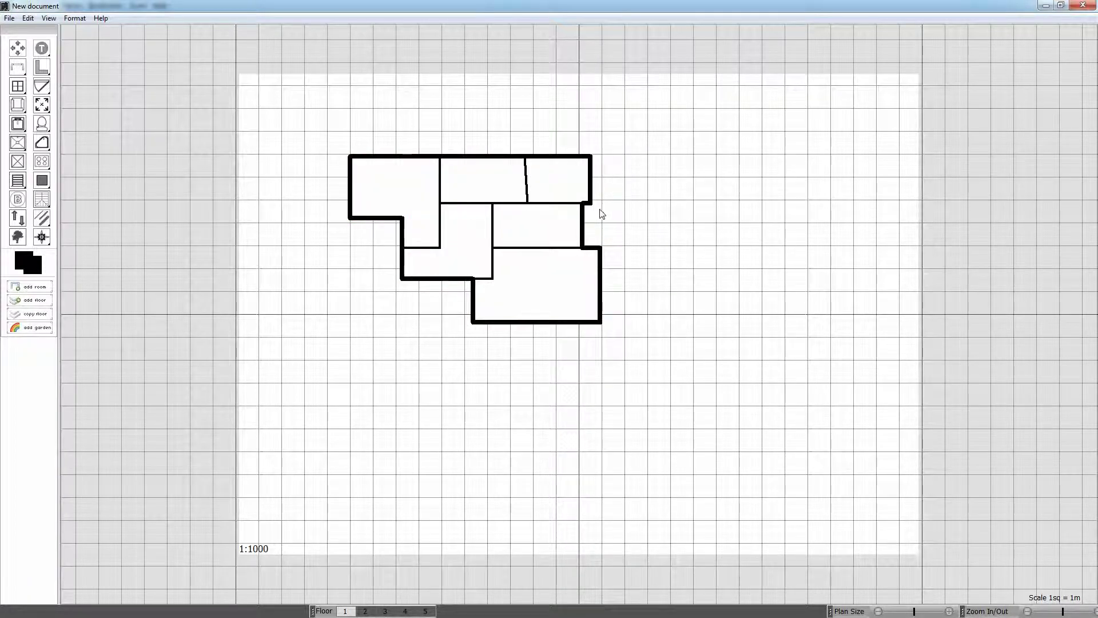
pyautogui.moveTo(528, 203); pyautogui.dragTo(591, 203)
pyautogui.moveTo(583, 247)
pyautogui.mouseDown()
pyautogui.moveTo(600, 248)
pyautogui.moveTo(591, 248)
pyautogui.mouseUp()
pyautogui.moveTo(601, 321); pyautogui.dragTo(591, 321)
pyautogui.moveTo(468, 279); pyautogui.dragTo(463, 289)
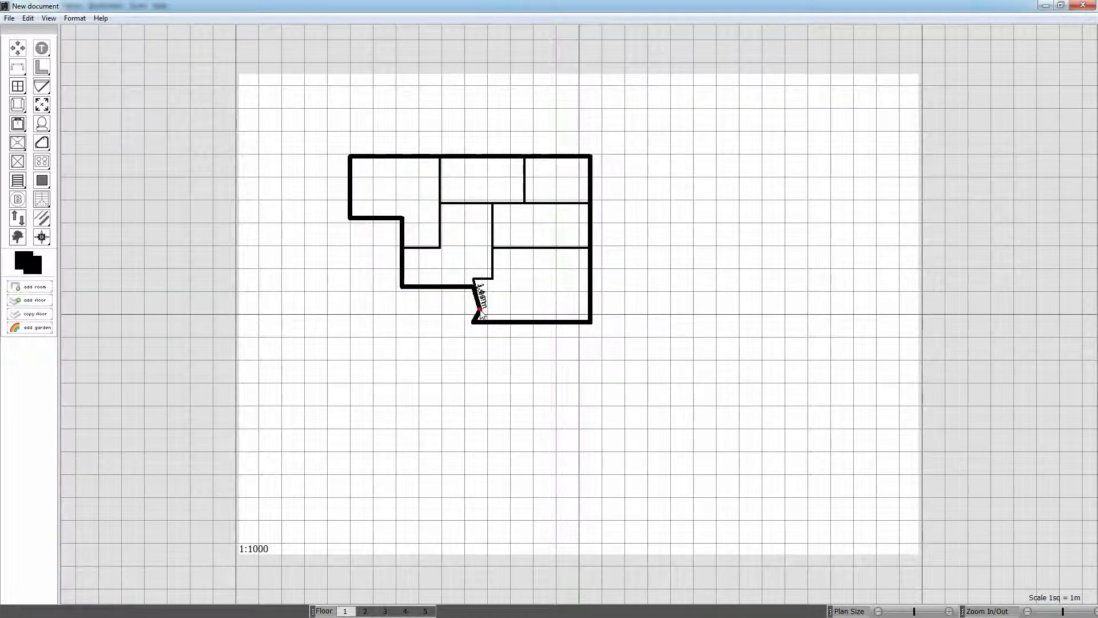
pyautogui.click(476, 306)
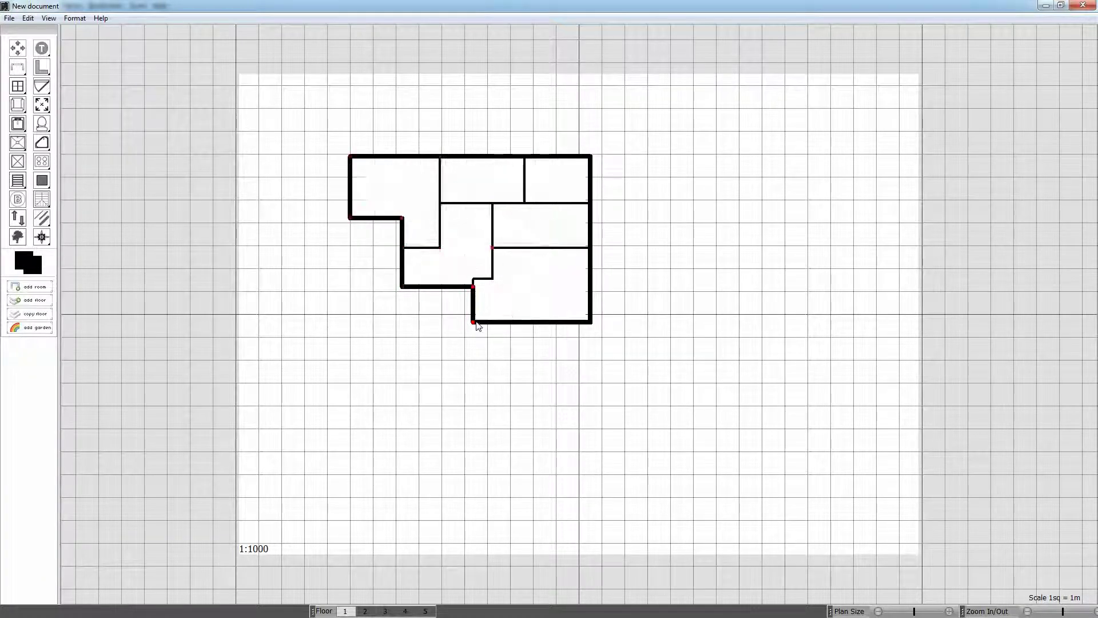
pyautogui.moveTo(451, 288); pyautogui.dragTo(444, 327)
pyautogui.moveTo(472, 287); pyautogui.dragTo(475, 302)
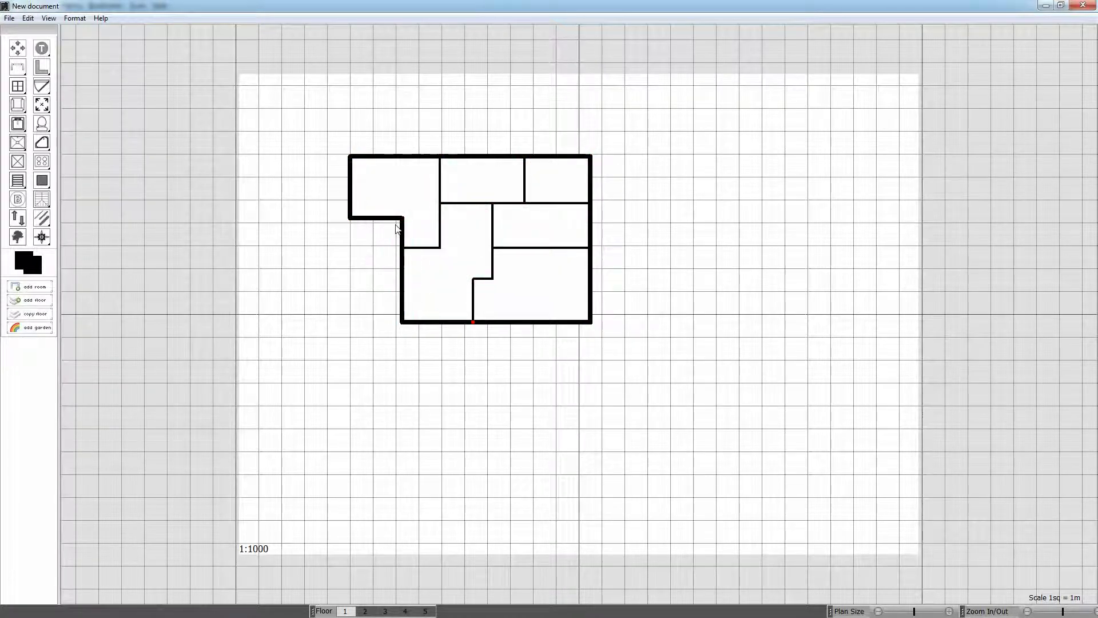
# - Add a 2.16m x 4.53m room filling the lower-left notch
pyautogui.click(404, 262)
pyautogui.rightClick(401, 218)
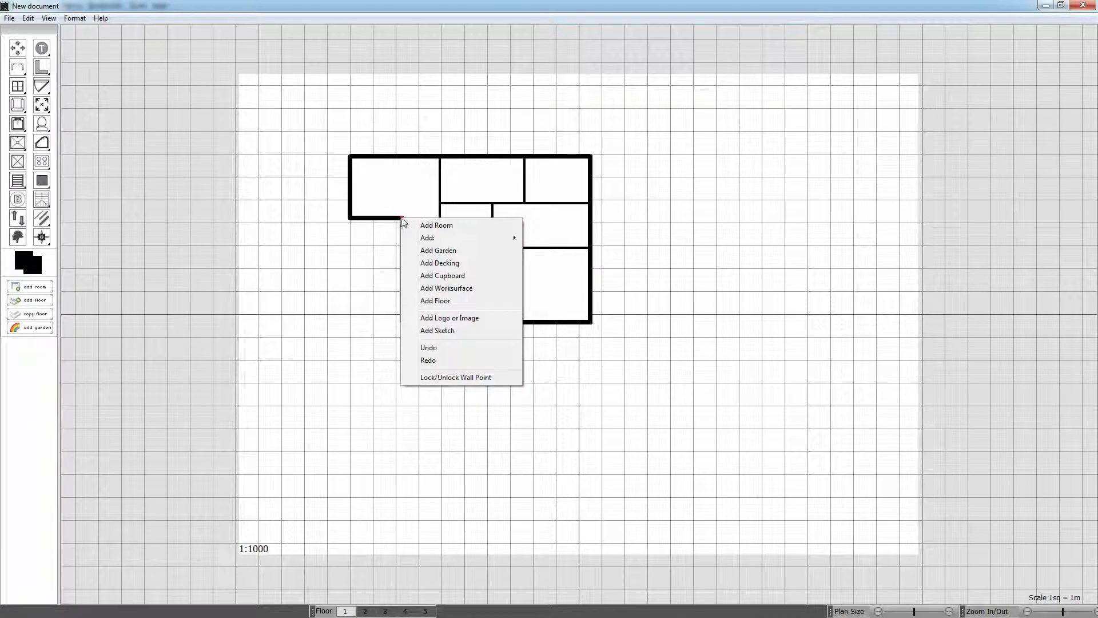
pyautogui.click(423, 226)
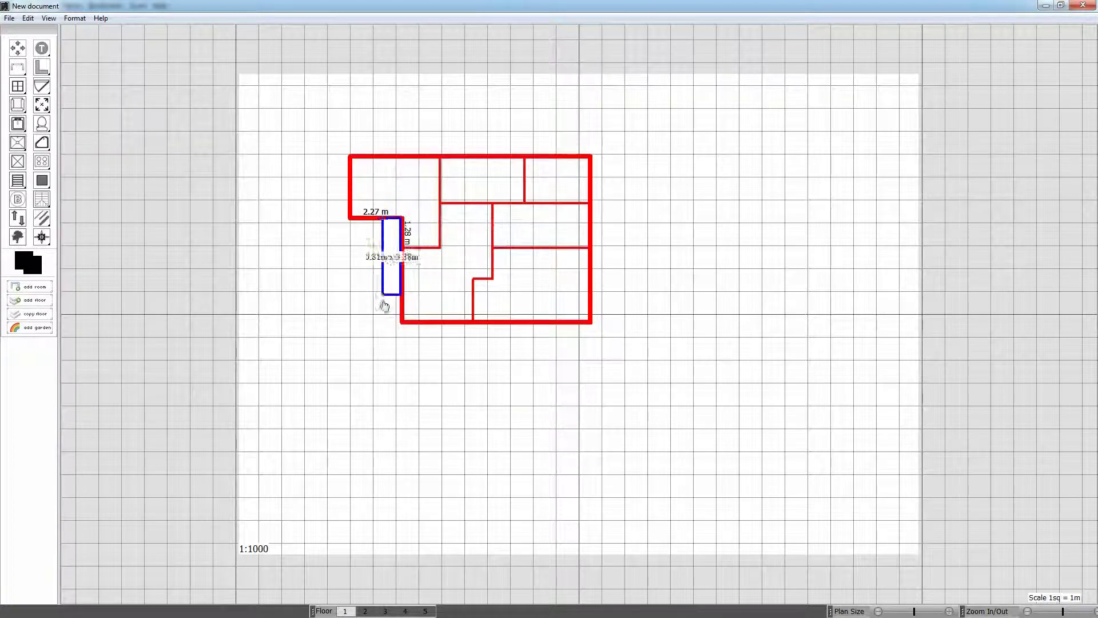
pyautogui.click(353, 326)
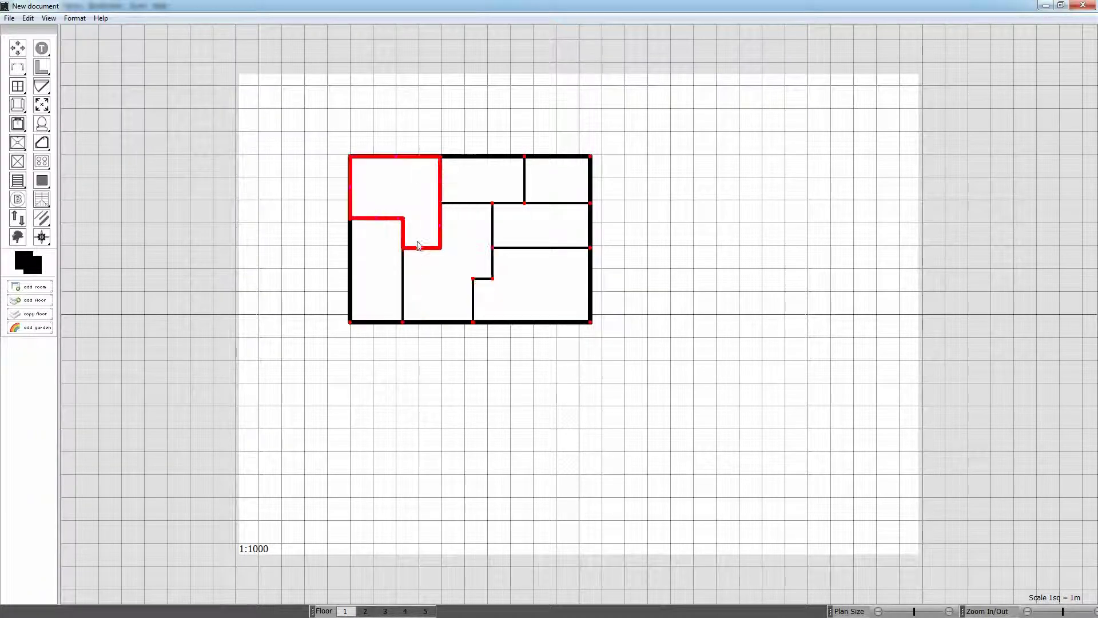
# - Hide the 2.29 m wall and the short wall between the two left rooms
pyautogui.rightClick(388, 219)
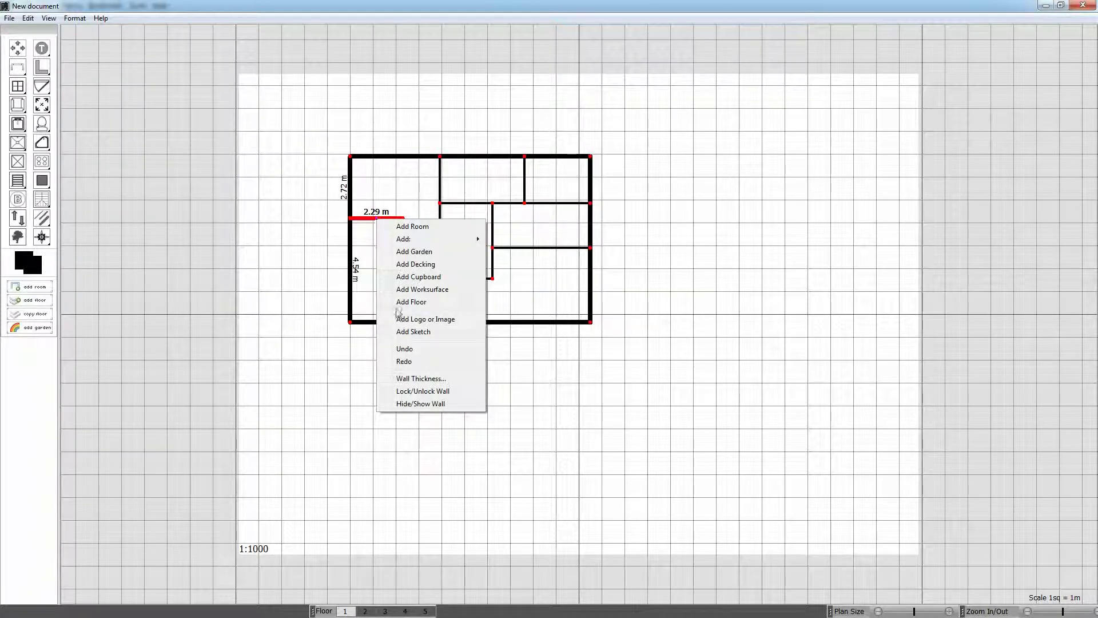
pyautogui.click(417, 404)
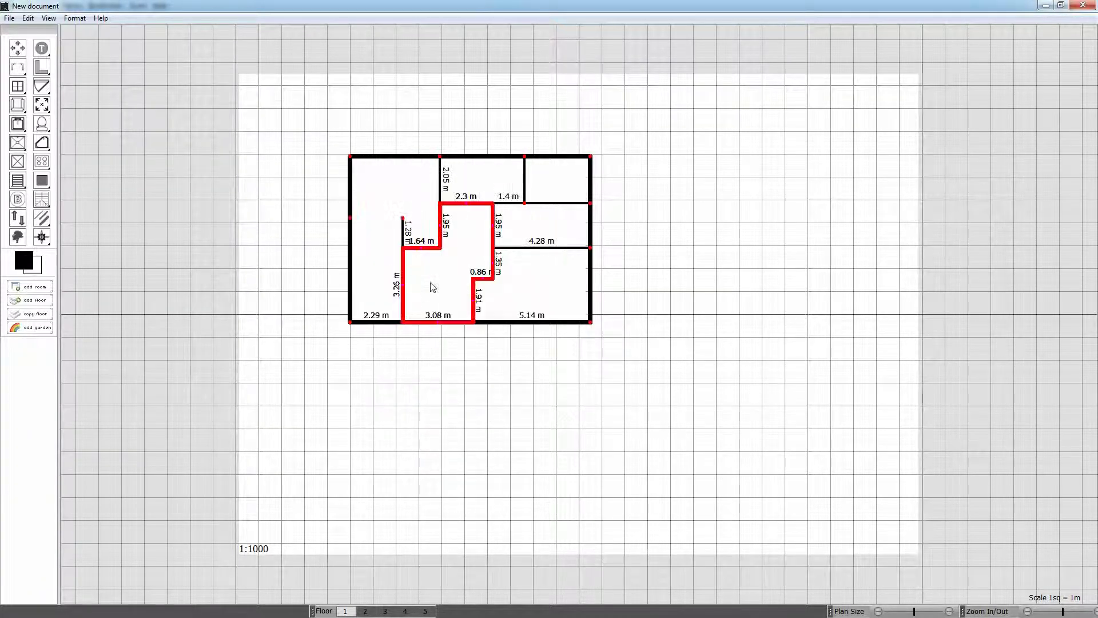
pyautogui.rightClick(403, 231)
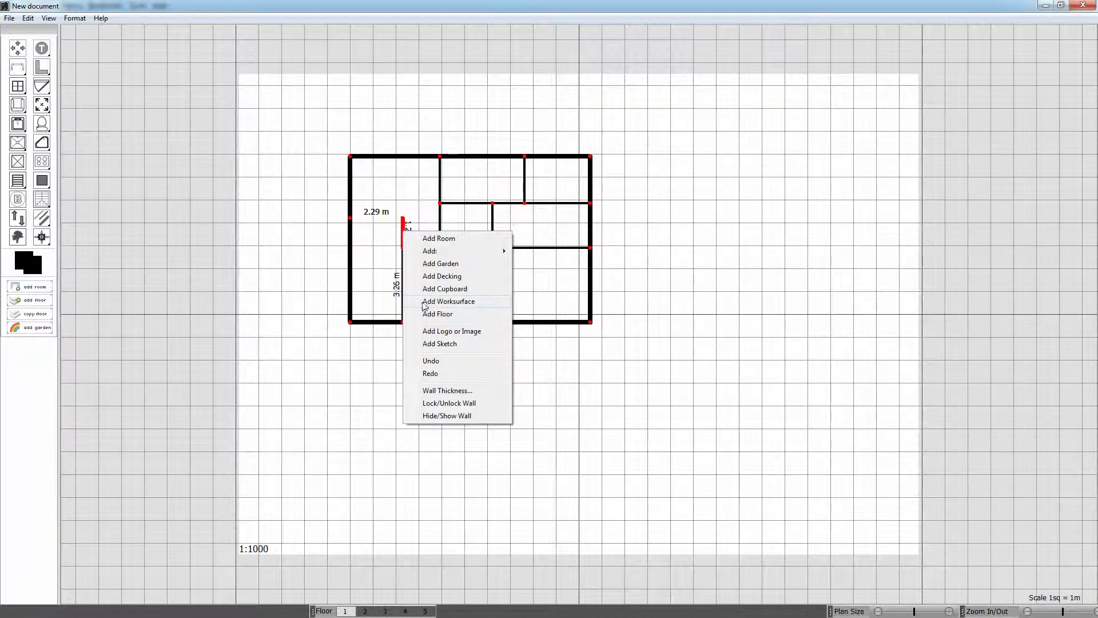
pyautogui.click(446, 417)
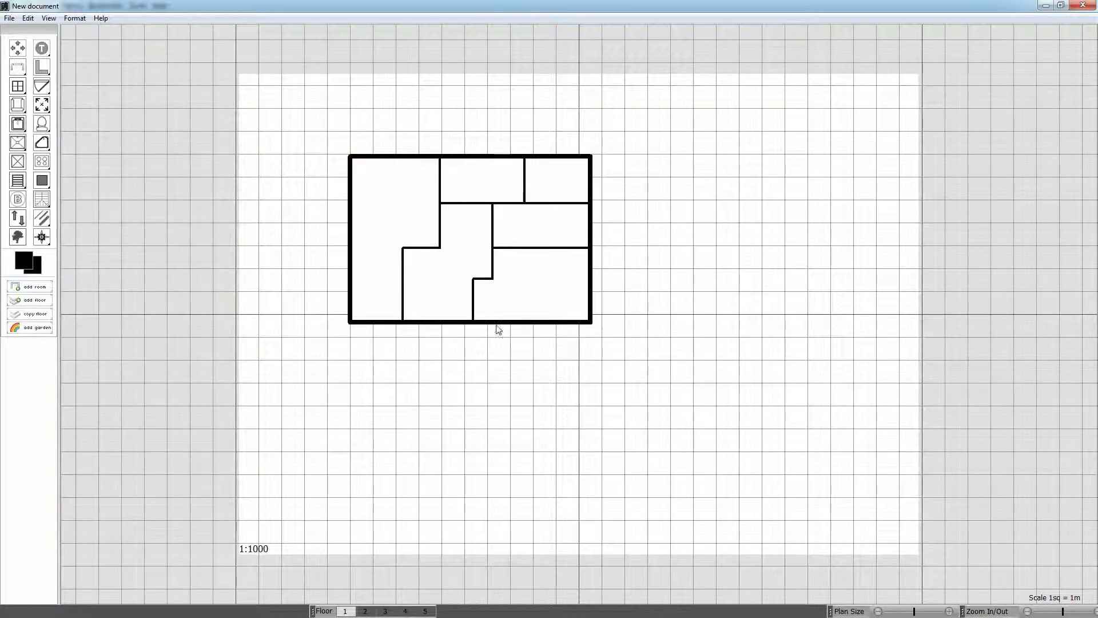
# - Split the left inner wall with two vertices, push the middle segment right, and lower the corner
pyautogui.click(405, 270)
pyautogui.doubleClick(404, 266)
pyautogui.doubleClick(404, 292)
pyautogui.click(403, 279)
pyautogui.moveTo(405, 282); pyautogui.dragTo(440, 281)
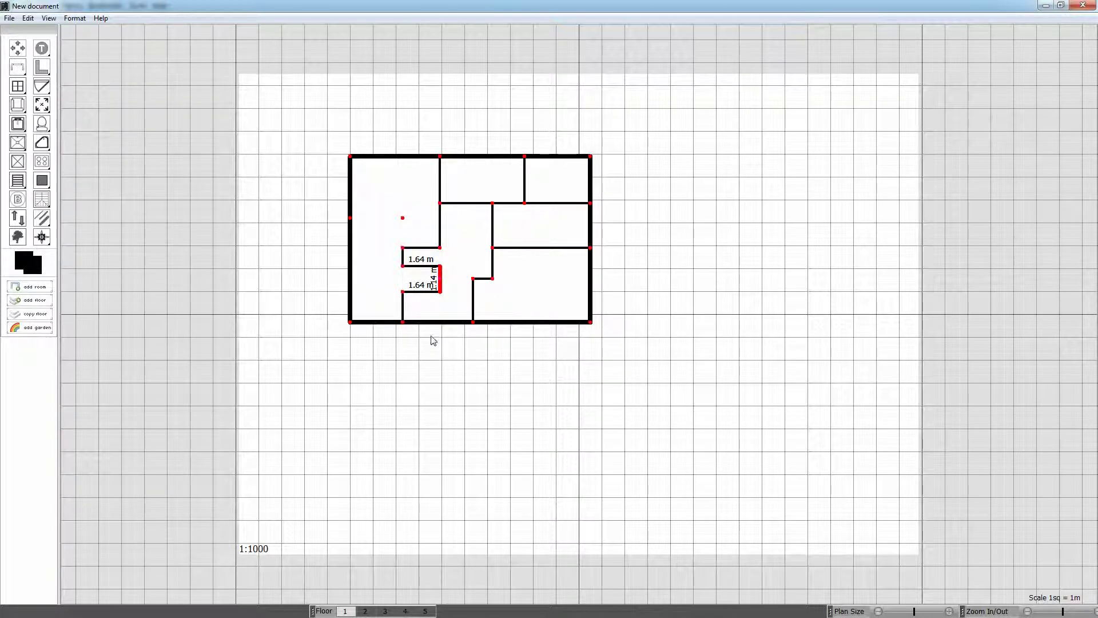
pyautogui.click(434, 338)
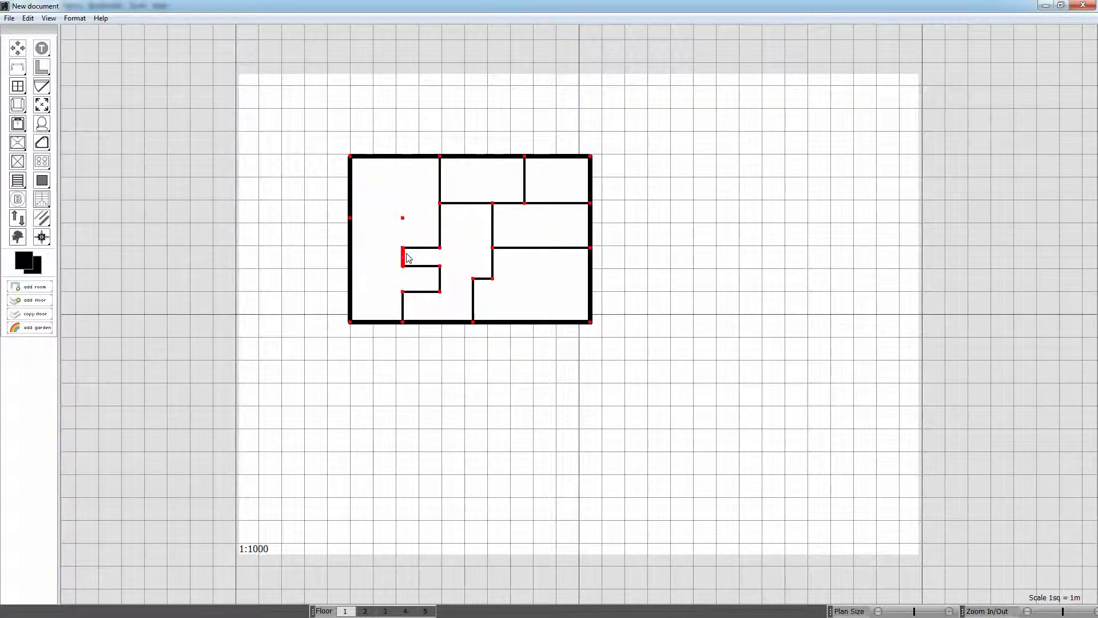
pyautogui.moveTo(403, 248); pyautogui.dragTo(439, 278)
# - Add a plain window to the left room's outer wall, resized to 1.69 m x 0.33 m and slid lower
pyautogui.click(22, 93)
pyautogui.click(36, 113)
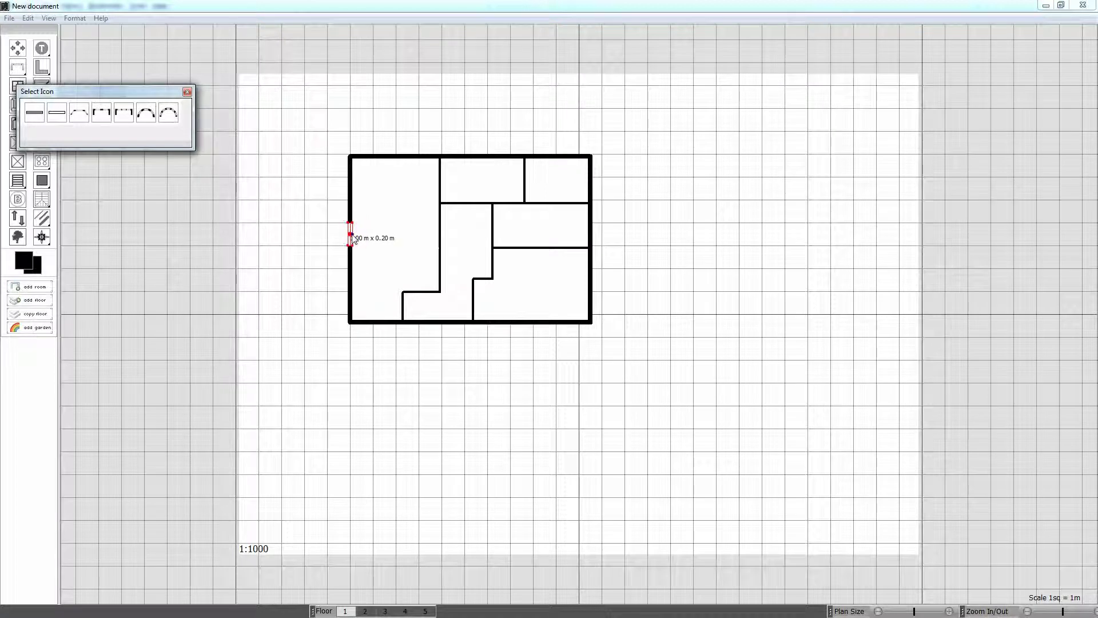
pyautogui.scroll(5, 308, 286)
pyautogui.moveTo(251, 389); pyautogui.dragTo(731, 603)
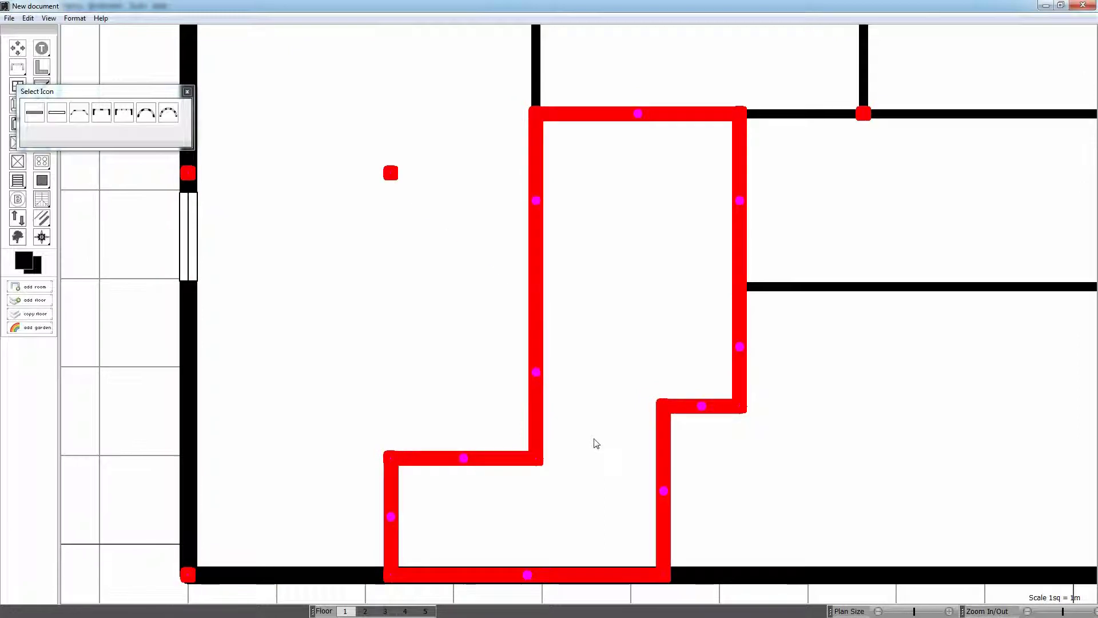
pyautogui.moveTo(99, 280); pyautogui.dragTo(353, 316)
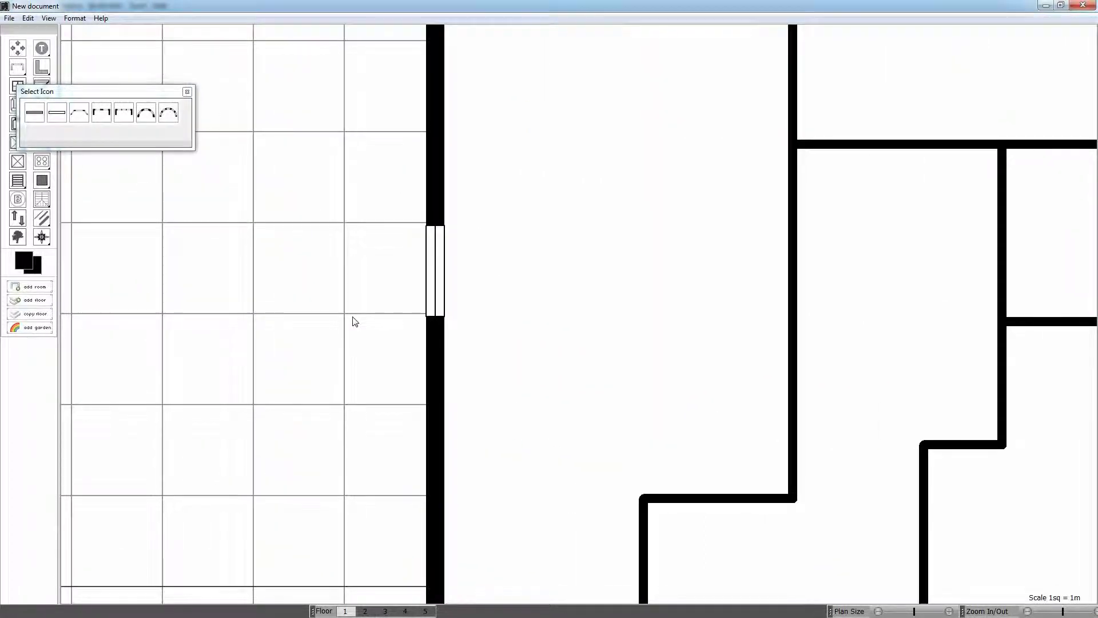
pyautogui.scroll(-5, 353, 323)
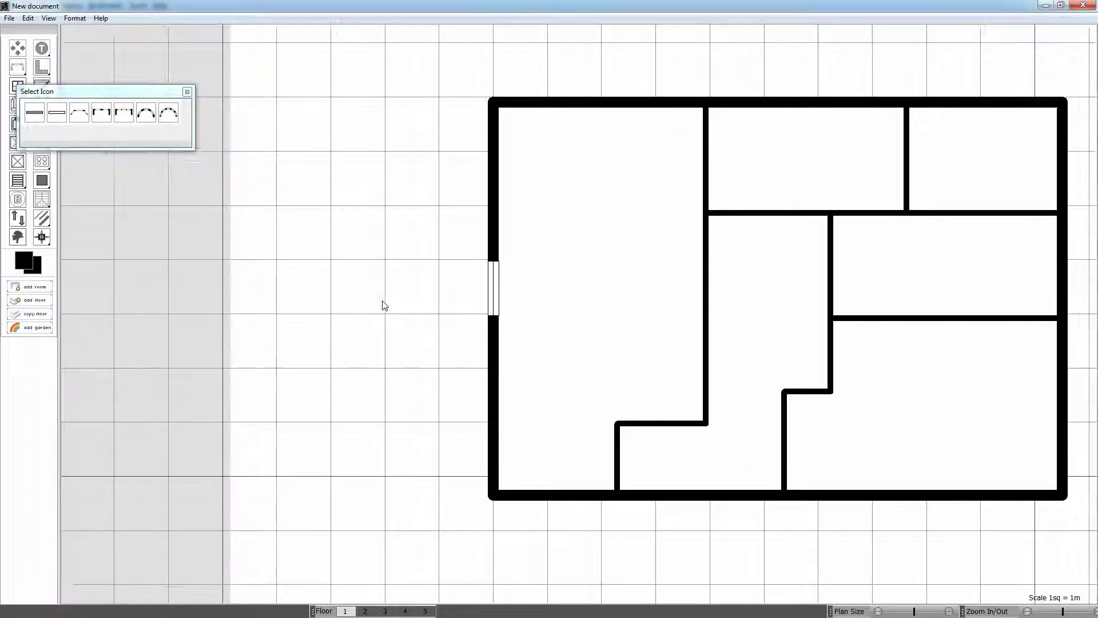
pyautogui.moveTo(497, 289); pyautogui.dragTo(499, 329)
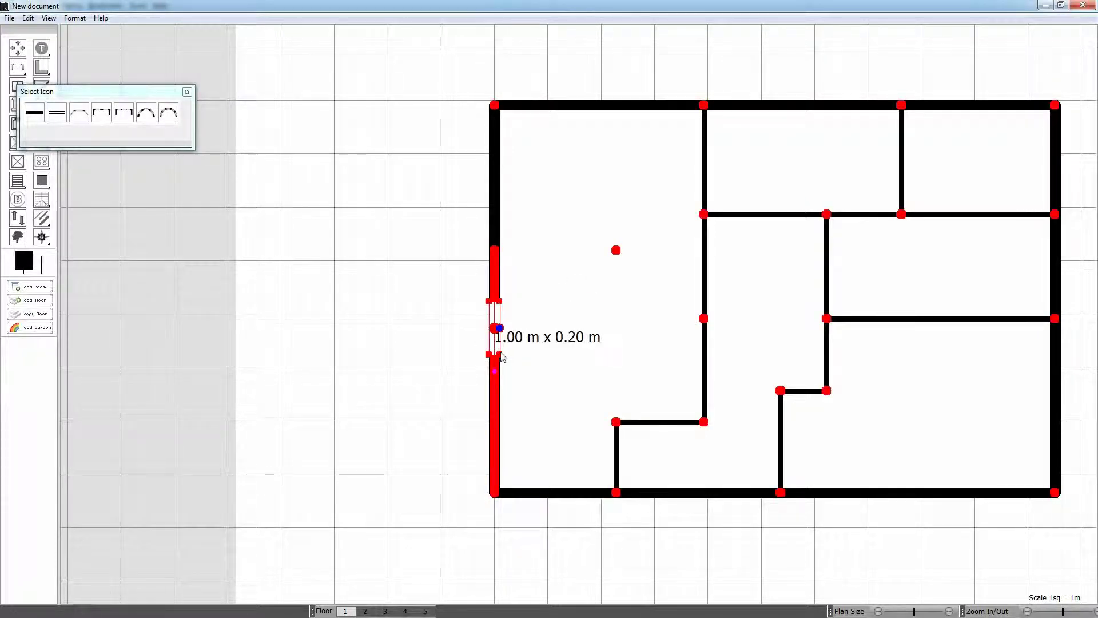
pyautogui.moveTo(501, 358)
pyautogui.mouseDown()
pyautogui.moveTo(504, 390)
pyautogui.moveTo(505, 379)
pyautogui.mouseUp()
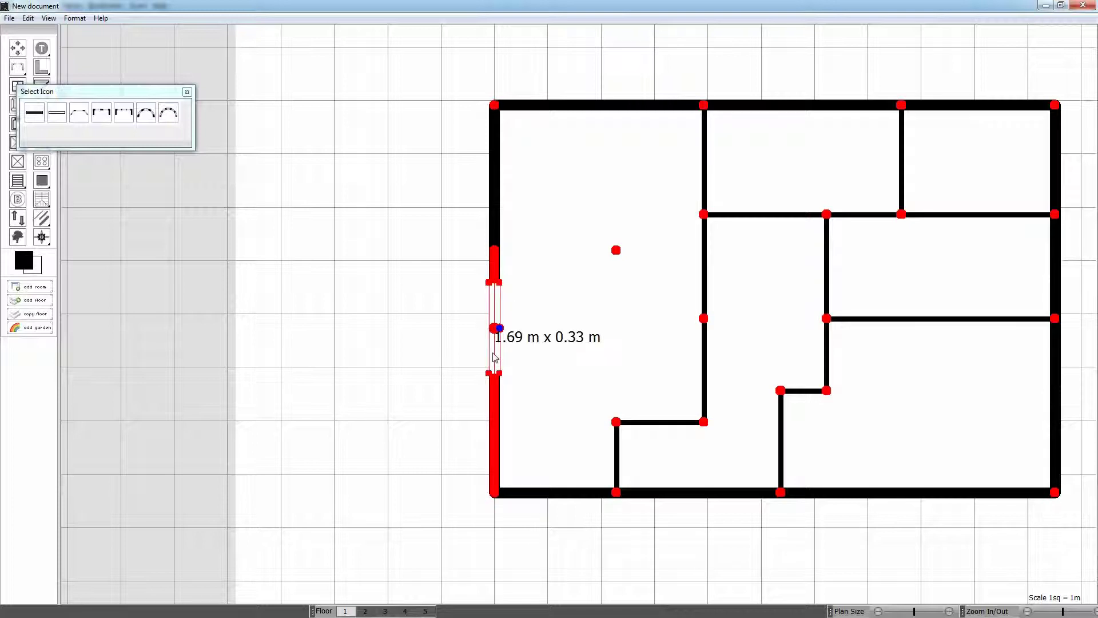
pyautogui.press('Down')
pyautogui.press('Down')
pyautogui.press('Down')
pyautogui.press('Down')
pyautogui.press('Down')
pyautogui.press('Down')
pyautogui.press('Down')
pyautogui.press('Down')
pyautogui.press('Down')
pyautogui.press('Down')
pyautogui.press('Down')
pyautogui.press('Down')
pyautogui.press('Down')
pyautogui.press('Down')
pyautogui.press('Down')
pyautogui.press('Down')
pyautogui.press('Down')
pyautogui.press('Down')
pyautogui.press('Down')
pyautogui.press('Down')
pyautogui.moveTo(495, 356); pyautogui.dragTo(495, 372)
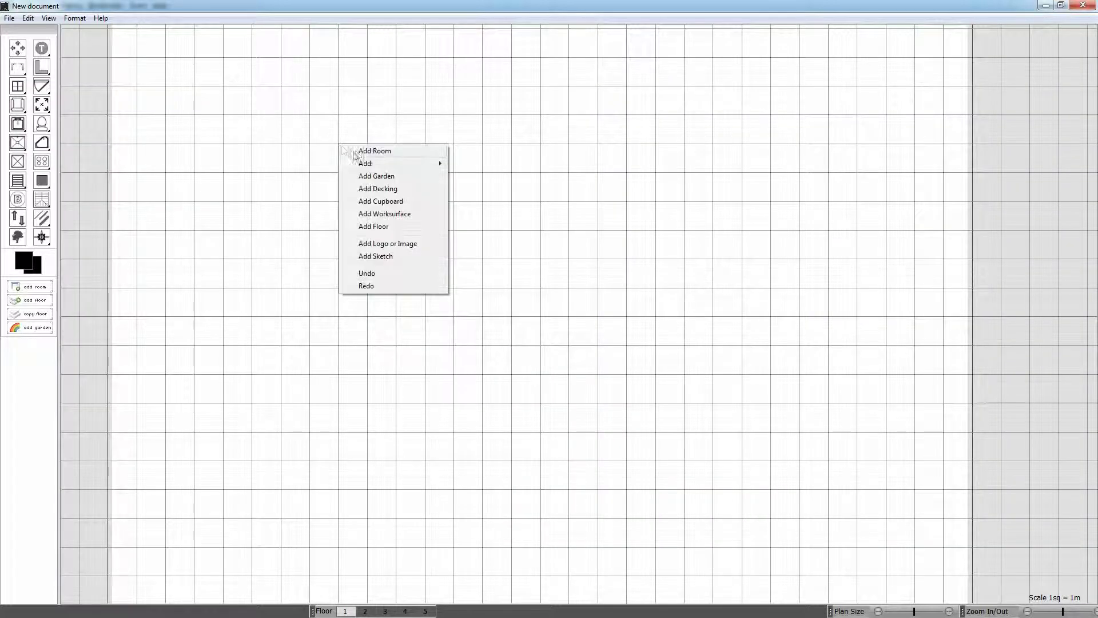
# - Draw three roughly 3 m square rooms in a row along the top
pyautogui.click(367, 150)
pyautogui.click(428, 235)
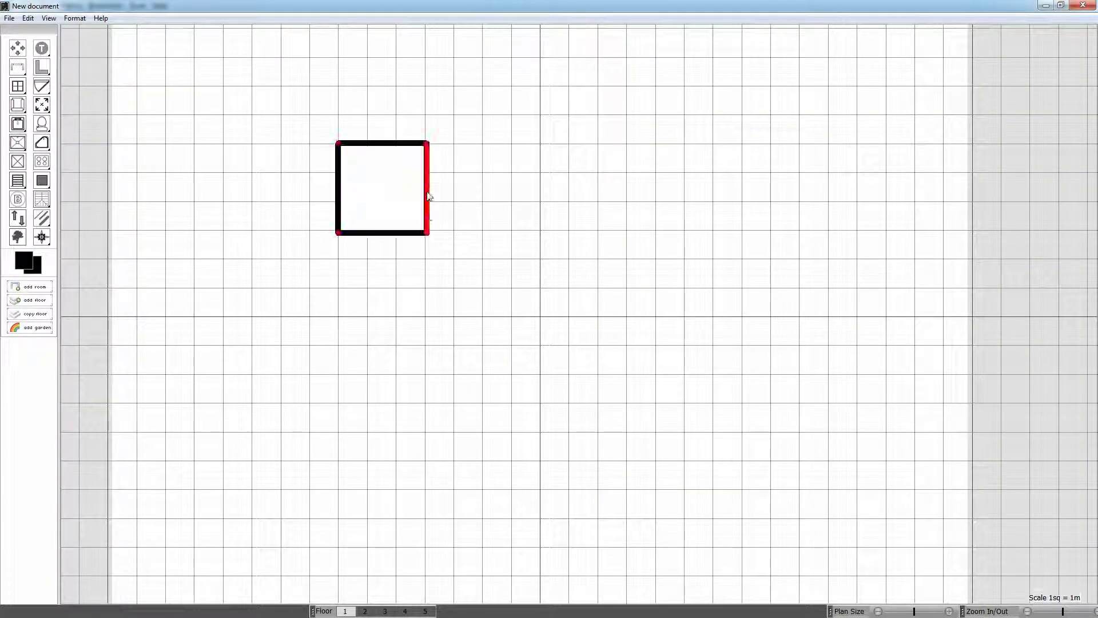
pyautogui.rightClick(427, 144)
pyautogui.click(457, 151)
pyautogui.click(513, 234)
pyautogui.rightClick(515, 146)
pyautogui.click(529, 151)
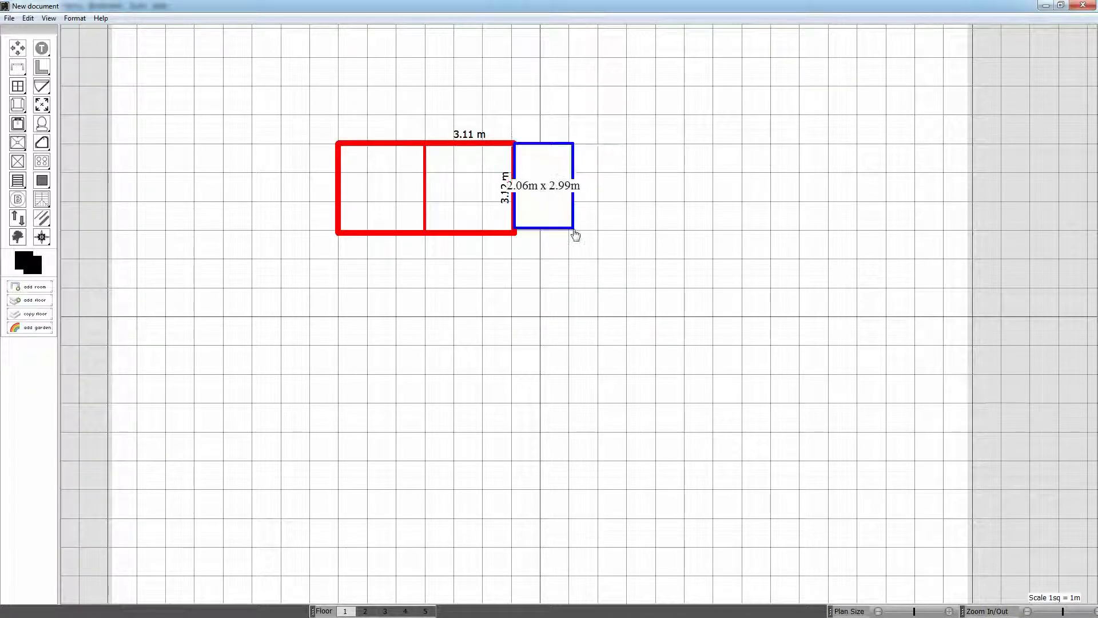
pyautogui.click(600, 235)
# - Add a room below the right end and three rooms along the bottom row, forming a C
pyautogui.rightClick(599, 233)
pyautogui.click(613, 239)
pyautogui.click(514, 320)
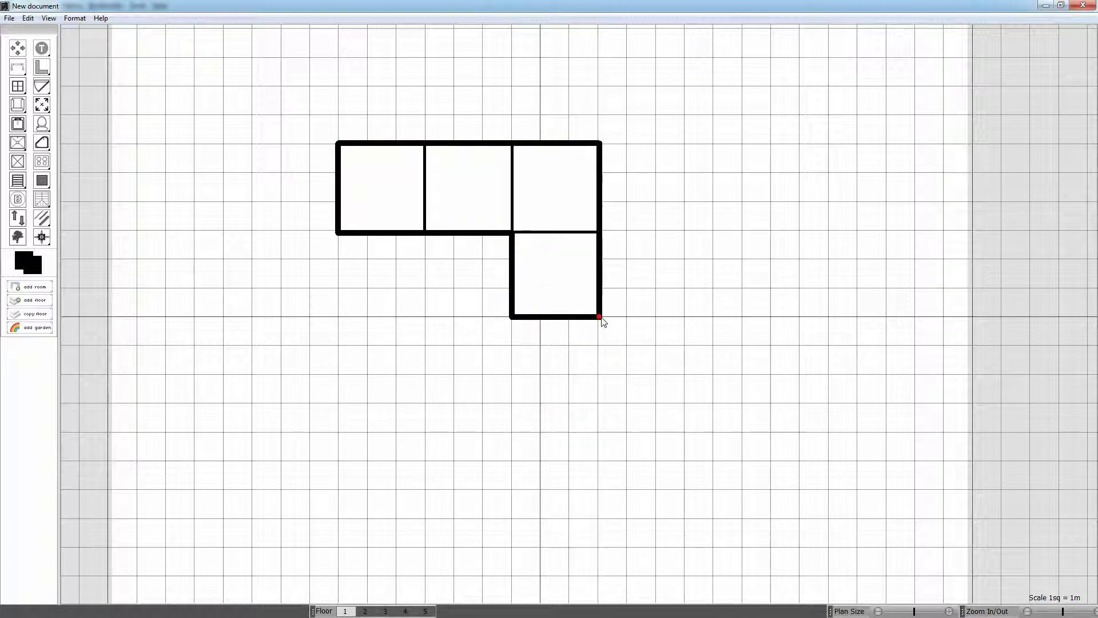
pyautogui.rightClick(599, 318)
pyautogui.click(613, 323)
pyautogui.click(509, 407)
pyautogui.rightClick(510, 317)
pyautogui.click(526, 322)
pyautogui.click(426, 407)
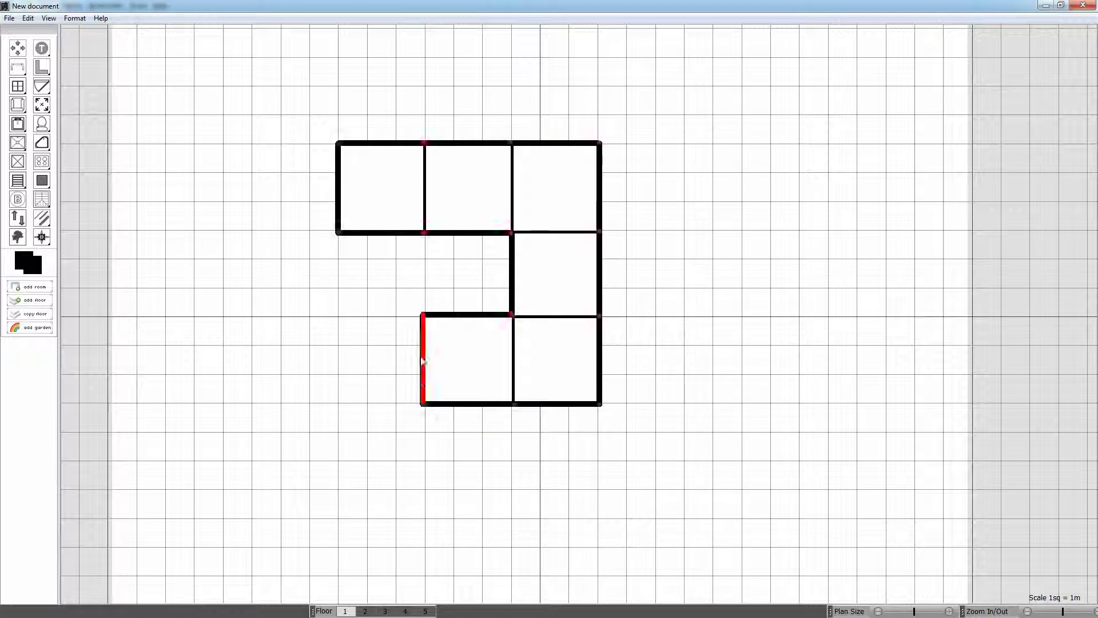
pyautogui.rightClick(426, 315)
pyautogui.click(440, 321)
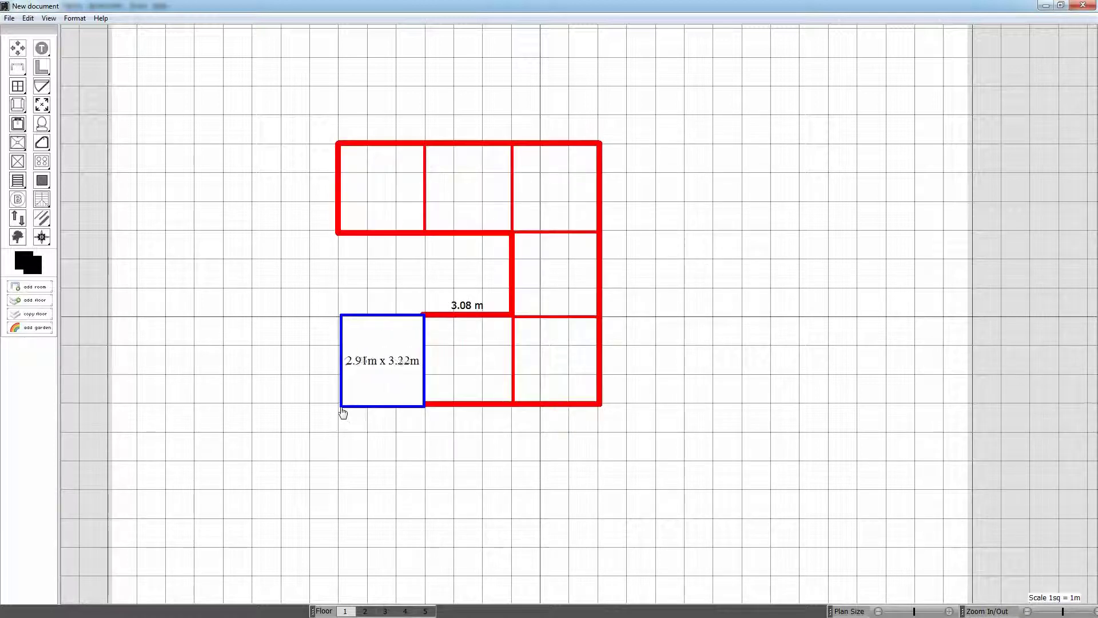
pyautogui.click(340, 409)
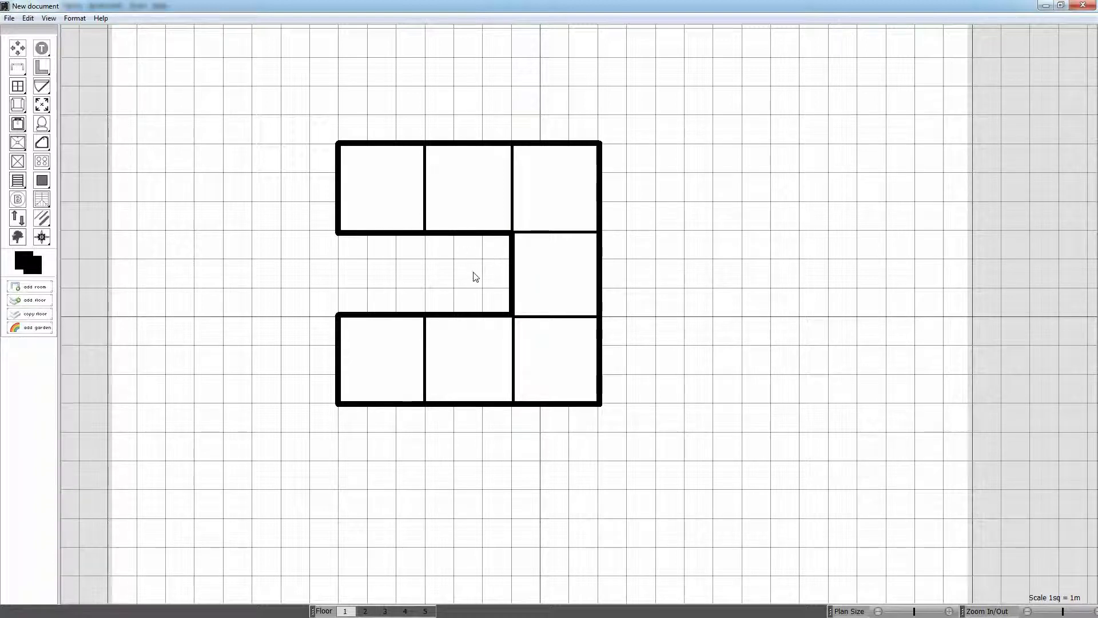
# - Add two rooms from the inner wall junction into the middle row
pyautogui.rightClick(512, 234)
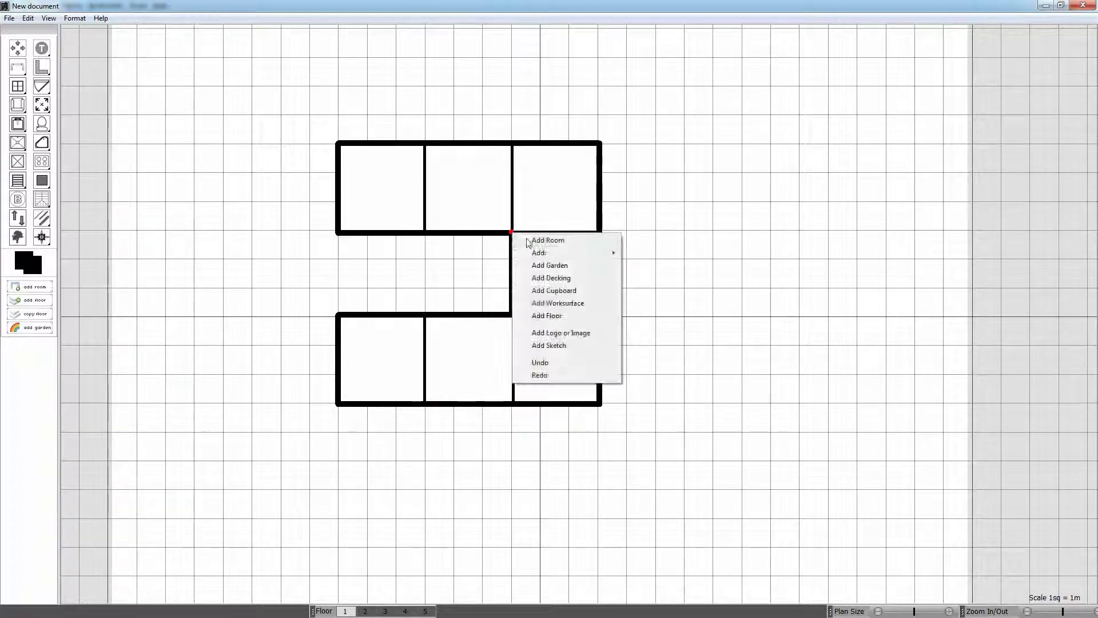
pyautogui.click(529, 241)
pyautogui.click(428, 314)
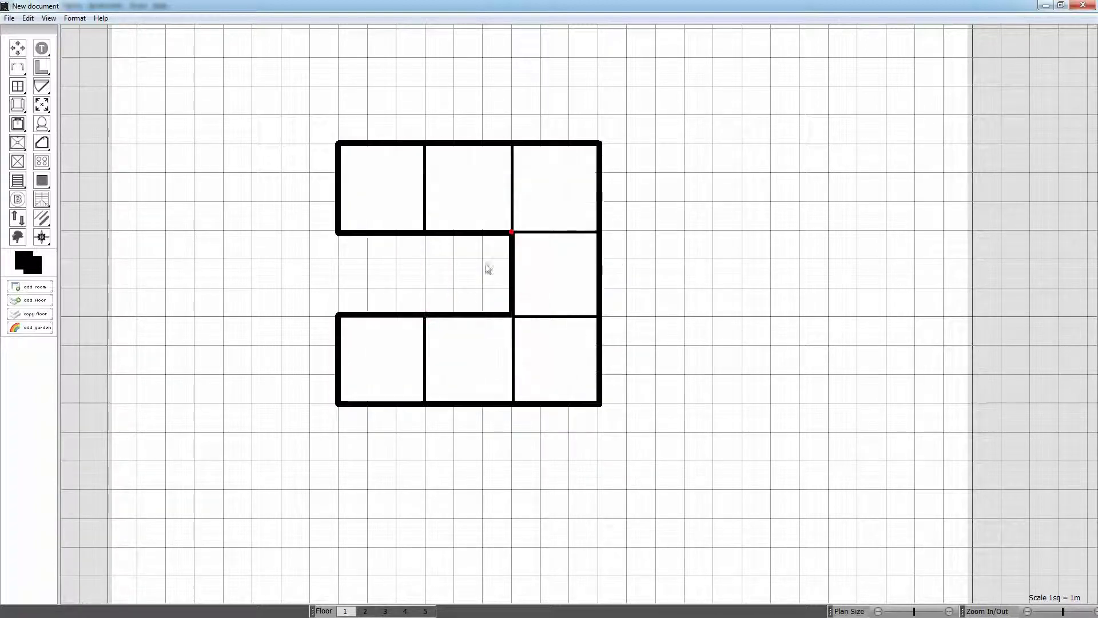
pyautogui.rightClick(513, 236)
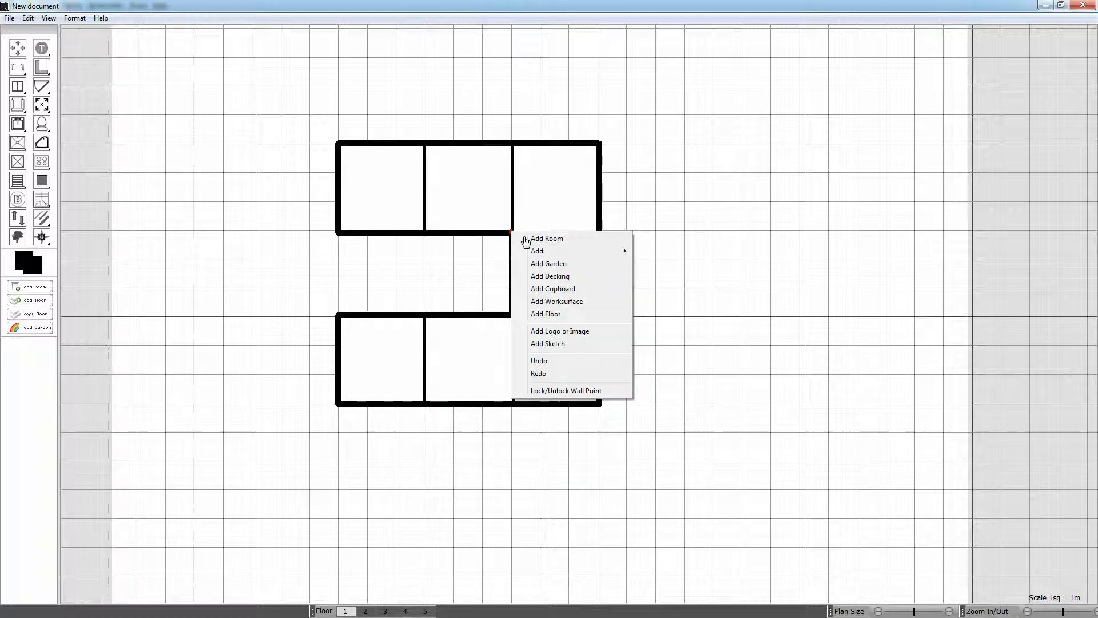
pyautogui.click(524, 239)
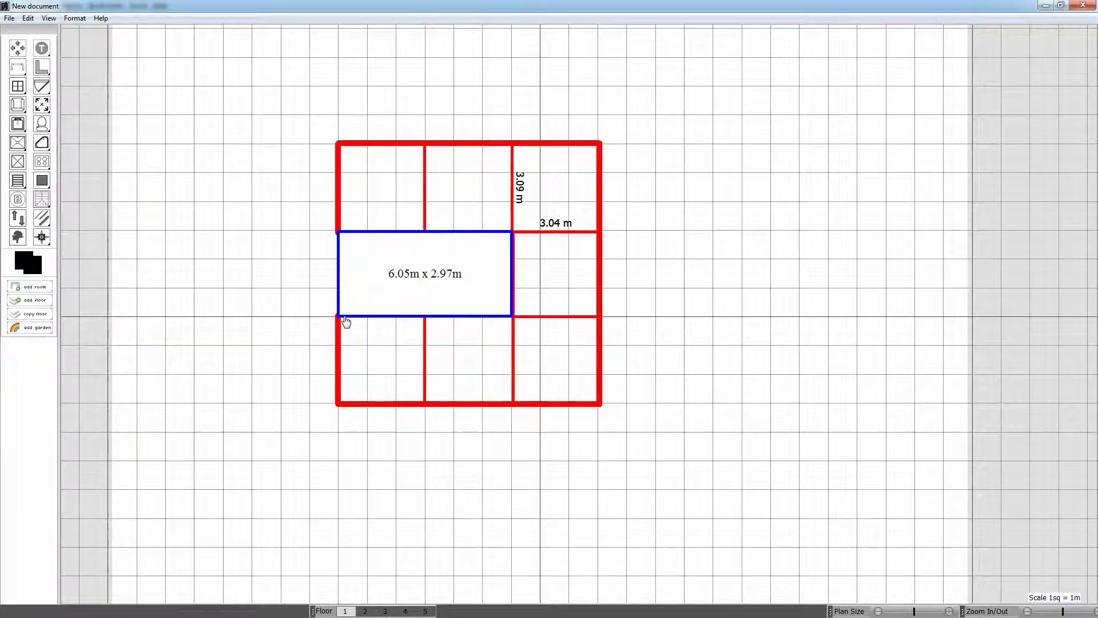
pyautogui.click(344, 319)
# - Add a wide room extending left and snap its left corners onto the outer wall
pyautogui.rightClick(512, 234)
pyautogui.click(525, 237)
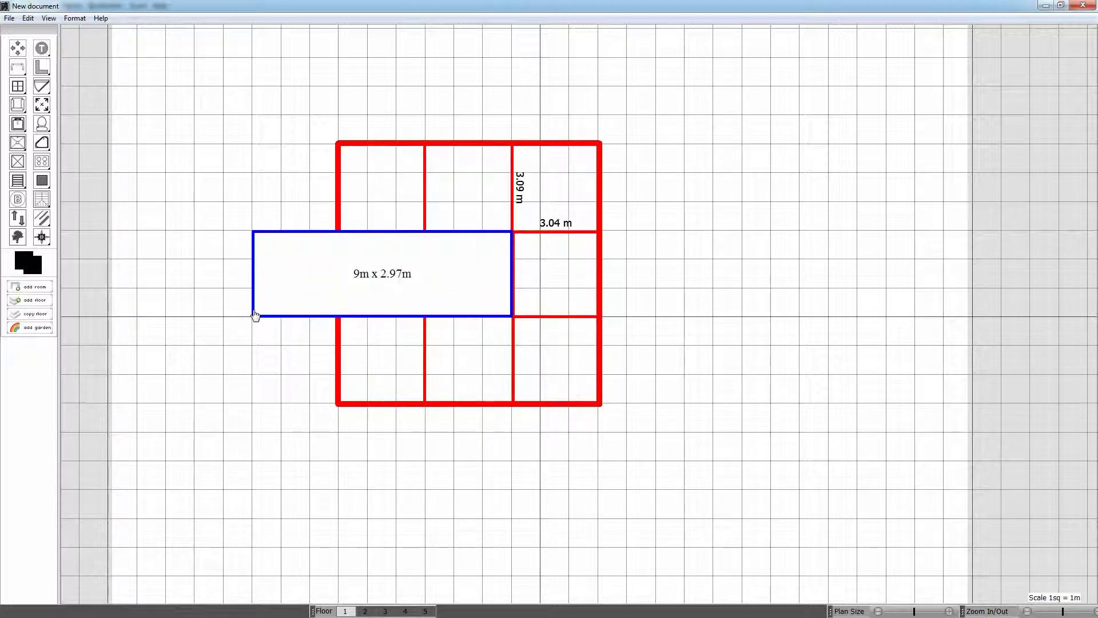
pyautogui.click(253, 314)
pyautogui.moveTo(252, 230); pyautogui.dragTo(338, 231)
pyautogui.click(276, 308)
pyautogui.moveTo(253, 315); pyautogui.dragTo(336, 316)
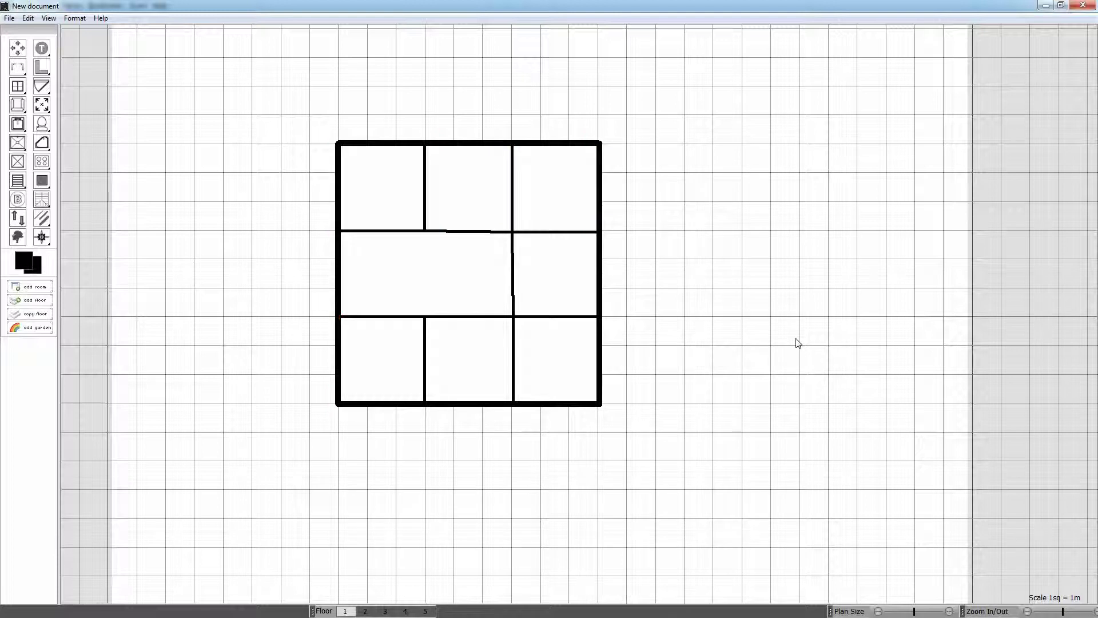
# - Reposition the middle wall's junction points and re-snap the slanted wall onto the middle junction
pyautogui.scroll(2, 798, 344)
pyautogui.scroll(-2, 798, 343)
pyautogui.moveTo(426, 232)
pyautogui.mouseDown()
pyautogui.moveTo(422, 253)
pyautogui.moveTo(428, 226)
pyautogui.mouseUp()
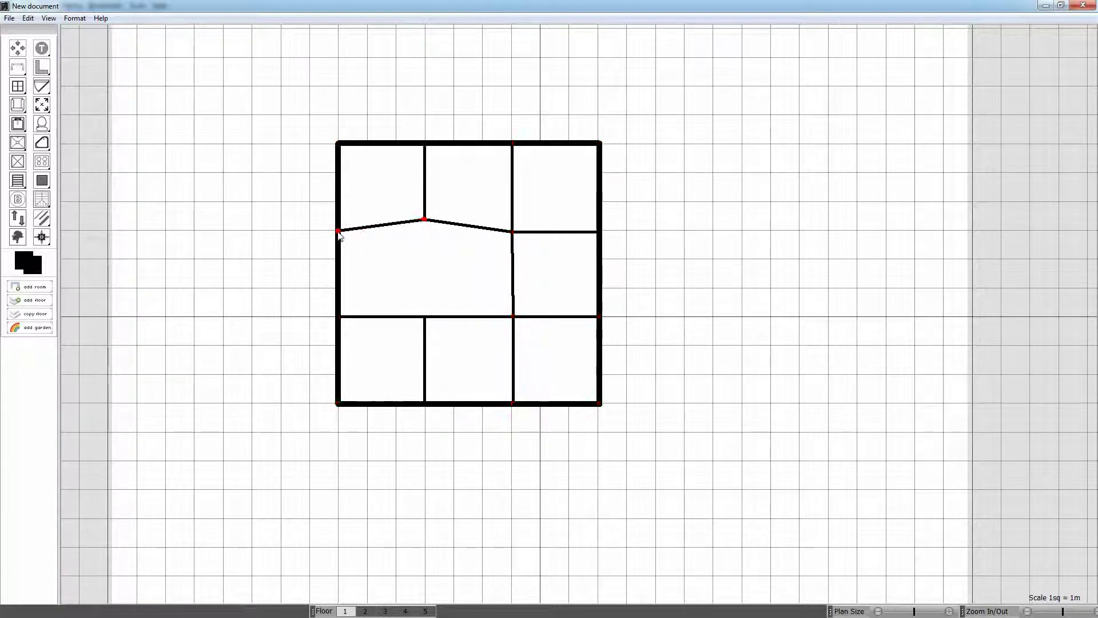
pyautogui.moveTo(339, 230); pyautogui.dragTo(342, 210)
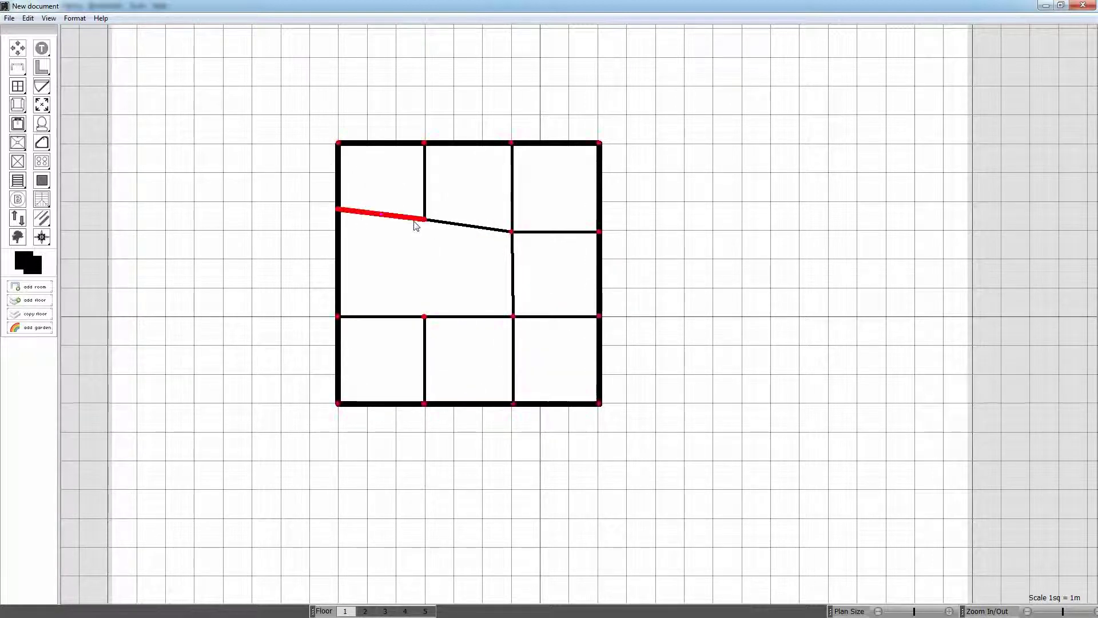
pyautogui.moveTo(428, 222); pyautogui.dragTo(427, 238)
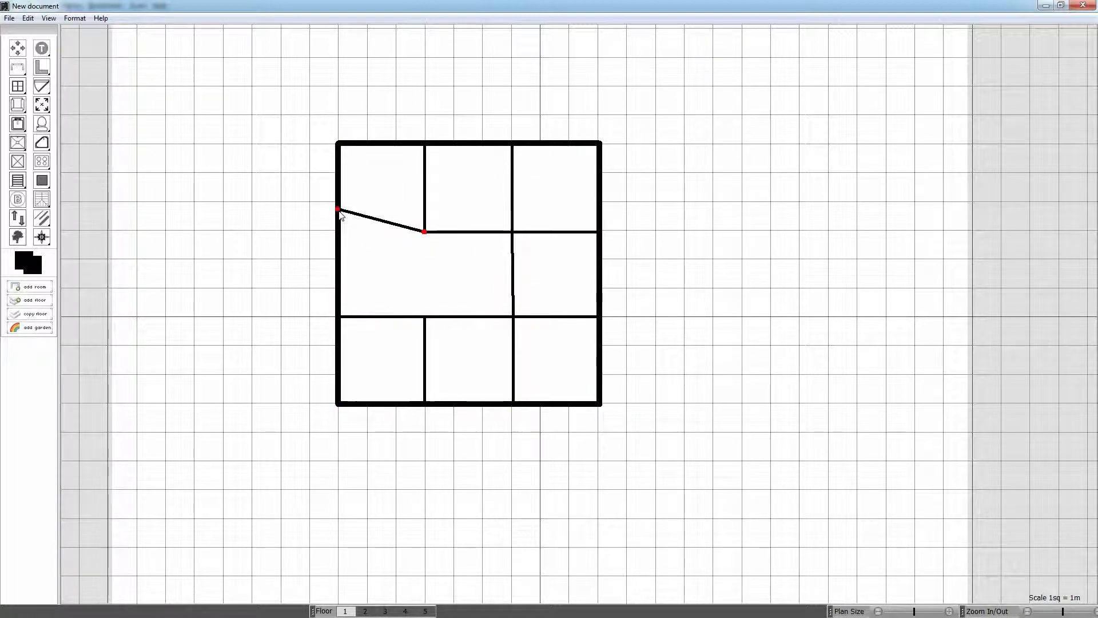
pyautogui.moveTo(338, 210); pyautogui.dragTo(338, 231)
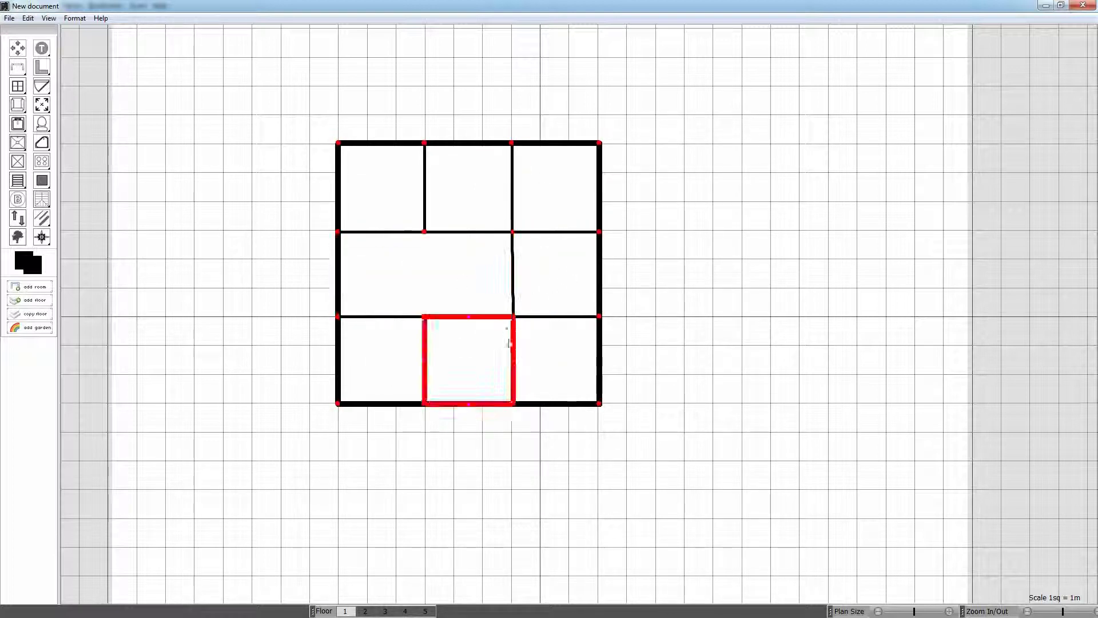
pyautogui.moveTo(513, 143); pyautogui.dragTo(537, 147)
pyautogui.moveTo(512, 232)
pyautogui.mouseDown()
pyautogui.moveTo(523, 239)
pyautogui.moveTo(523, 223)
pyautogui.moveTo(514, 233)
pyautogui.mouseUp()
pyautogui.moveTo(535, 143); pyautogui.dragTo(515, 146)
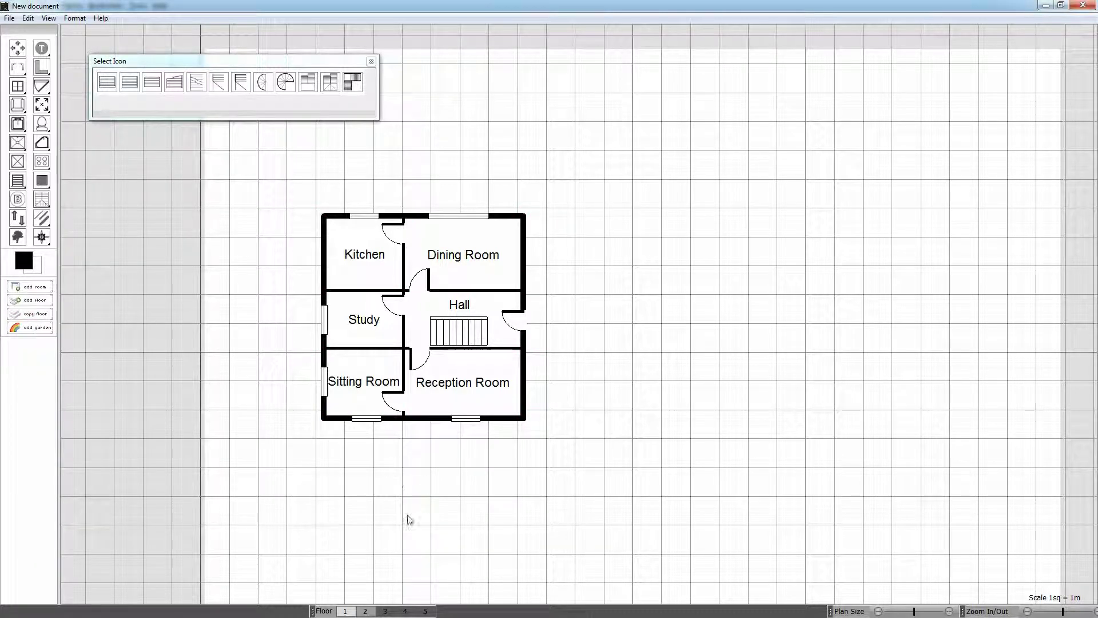
# - Switch to Floor 2 to view its copy of the labelled ground-floor layout
pyautogui.click(366, 611)
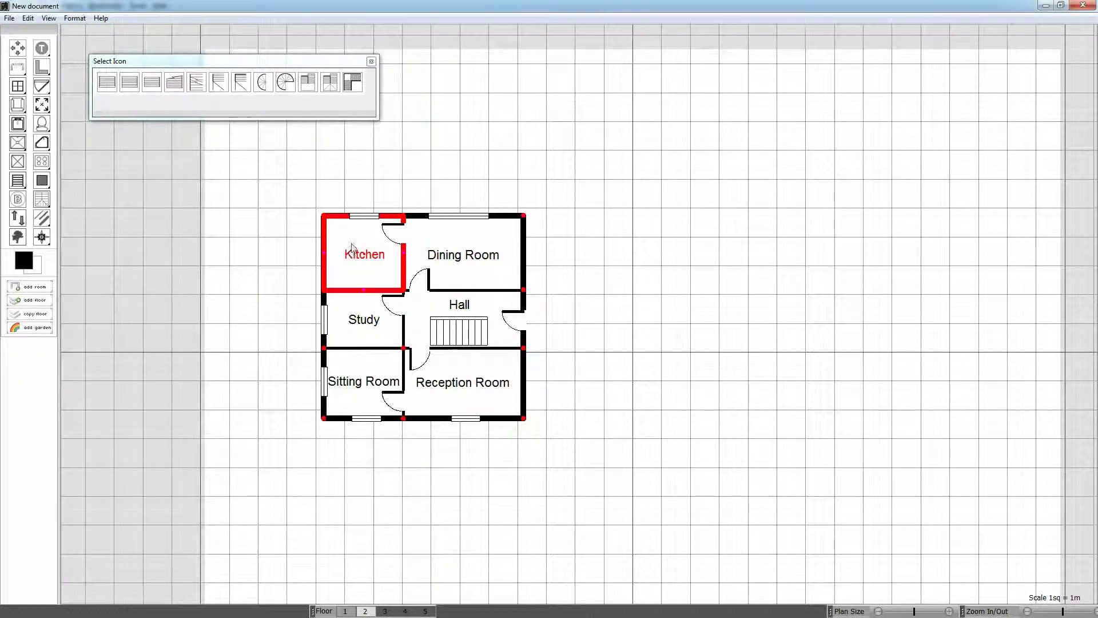
# - Move the floor-2 plan right of floor 1 and relabel its Kitchen as Bedroom
pyautogui.moveTo(373, 238); pyautogui.dragTo(711, 246)
pyautogui.click(907, 296)
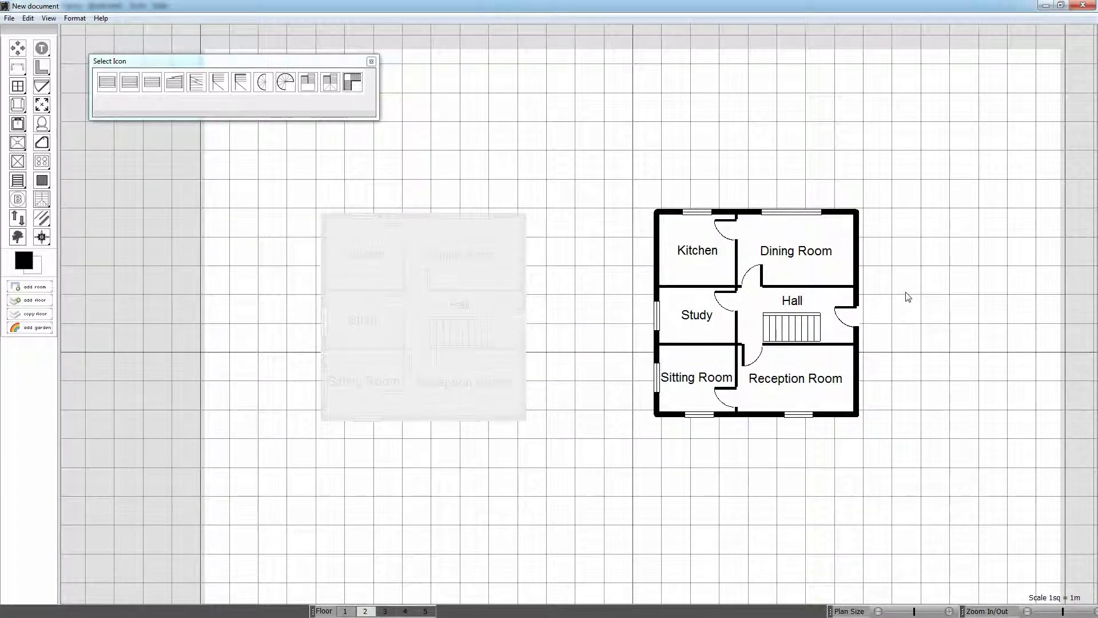
pyautogui.doubleClick(699, 254)
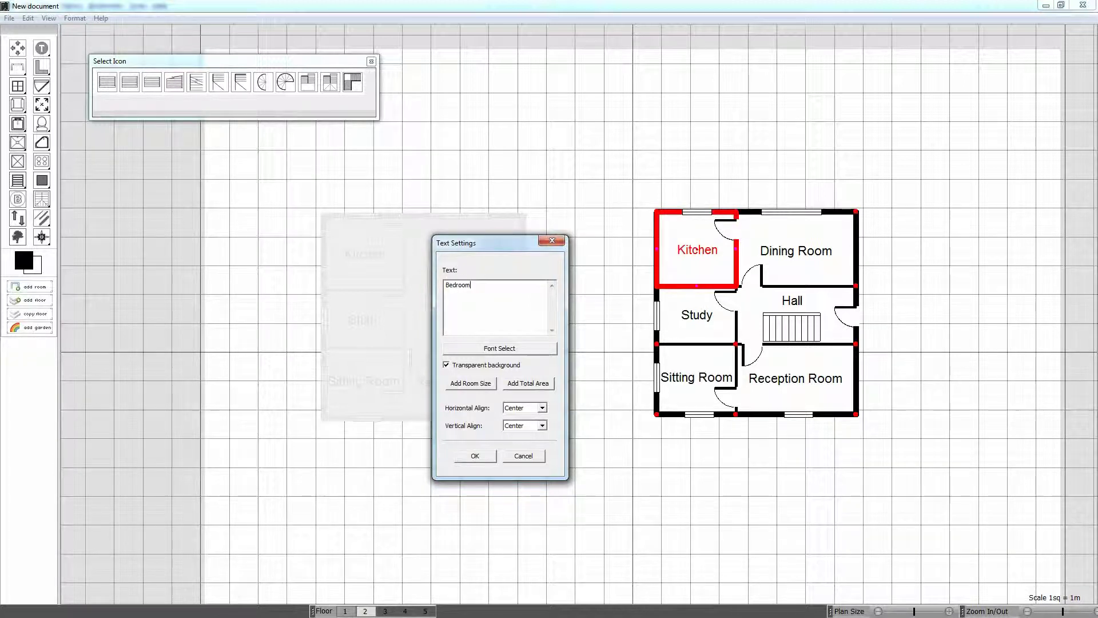
pyautogui.click(475, 456)
pyautogui.click(841, 318)
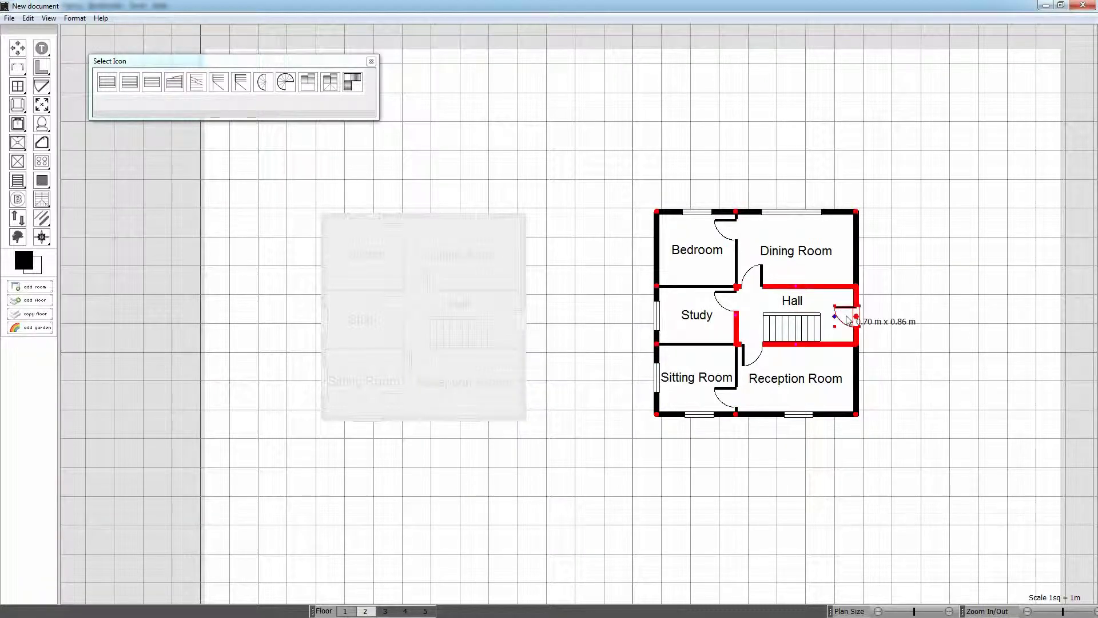
pyautogui.click(412, 397)
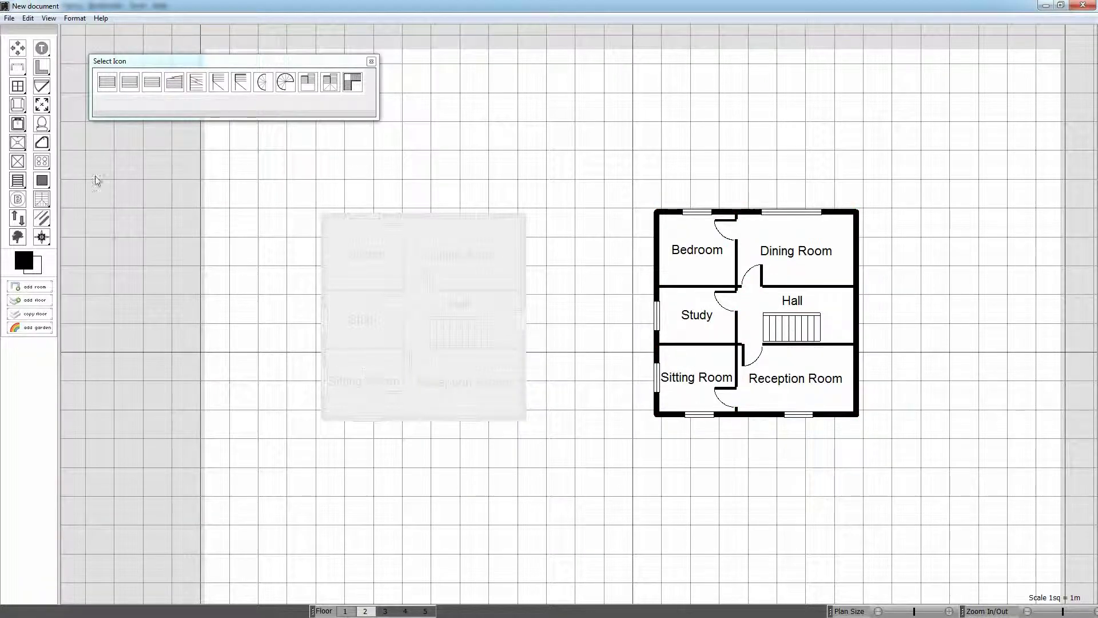
# - Put a plain window on floor 2's Hall right wall, then shift floor 1's plan right
pyautogui.click(22, 90)
pyautogui.click(33, 108)
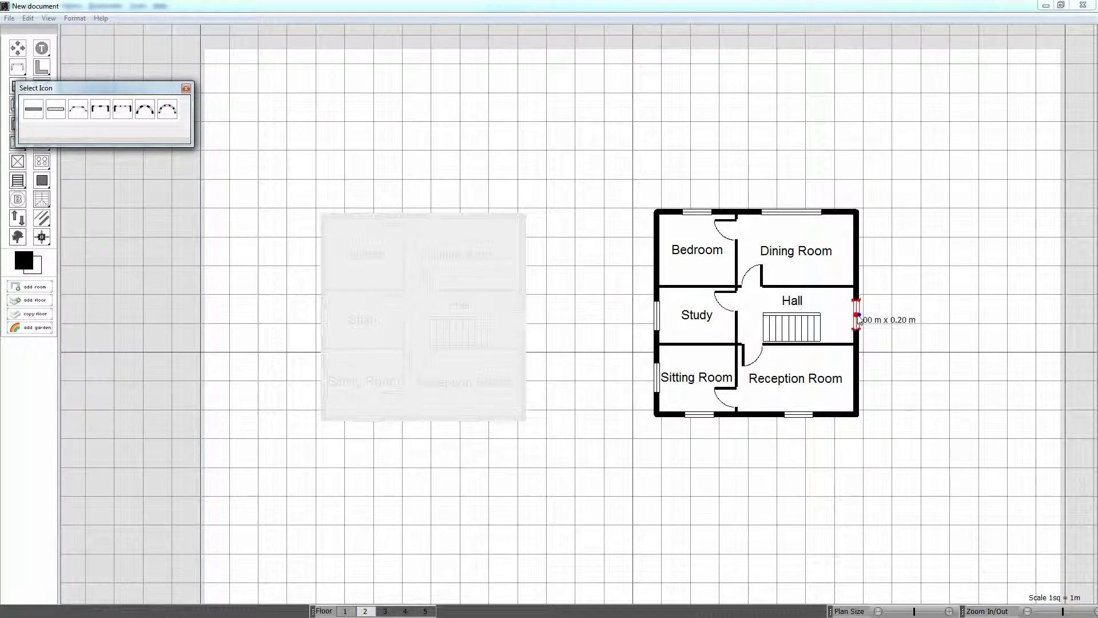
pyautogui.click(858, 316)
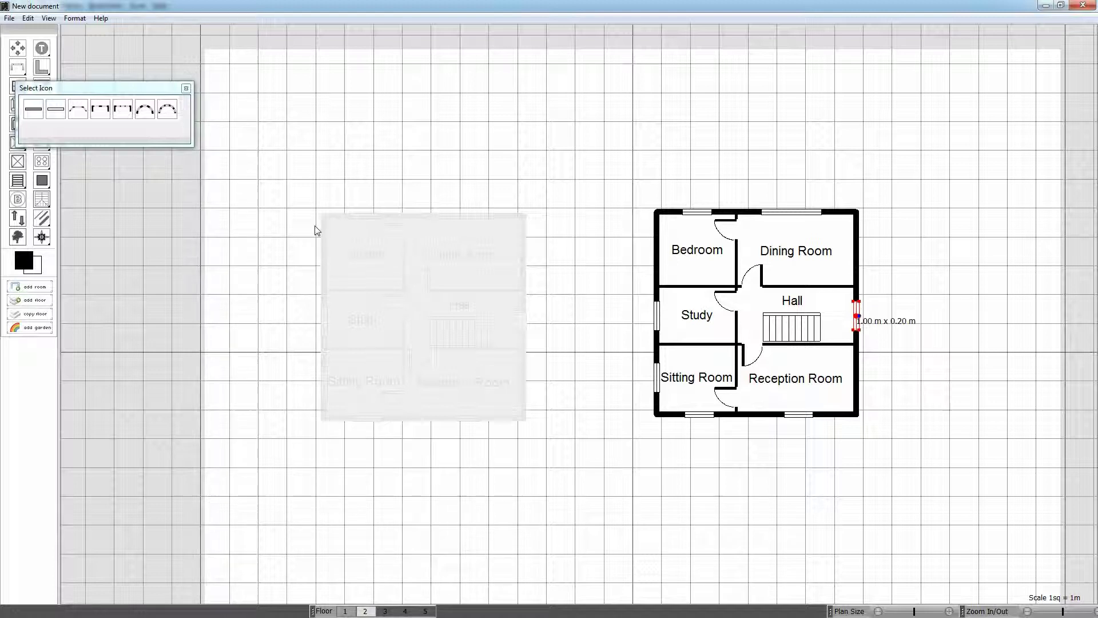
pyautogui.click(346, 610)
pyautogui.moveTo(350, 258); pyautogui.dragTo(437, 265)
# - Shrink the plan page to 1:600, leaving the Reception Room label in place
pyautogui.scroll(-1, 896, 467)
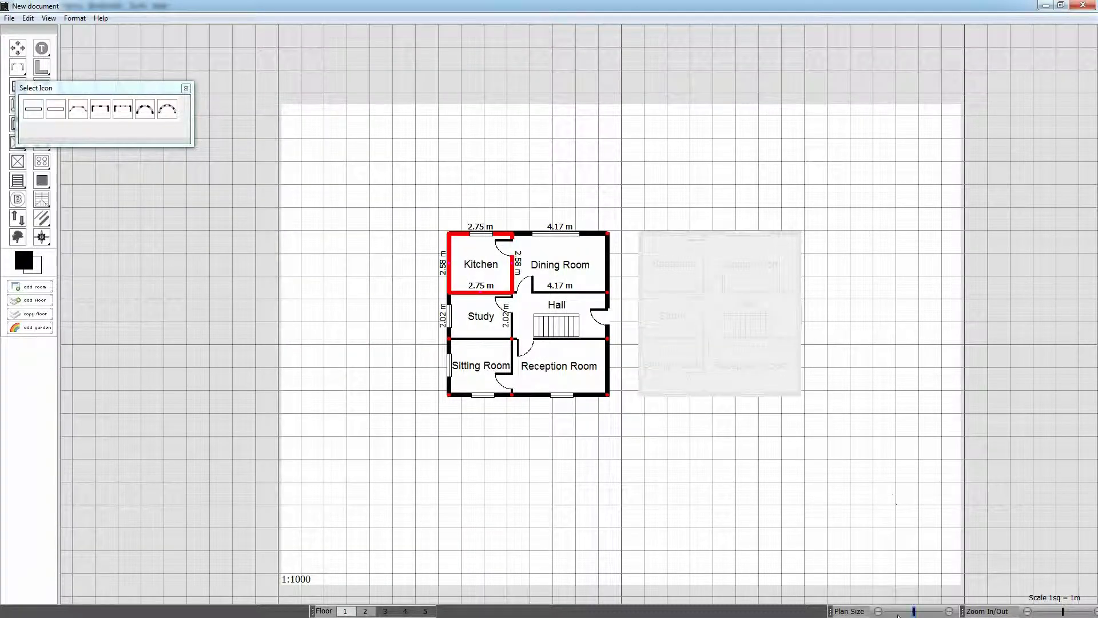
pyautogui.moveTo(913, 612); pyautogui.dragTo(910, 612)
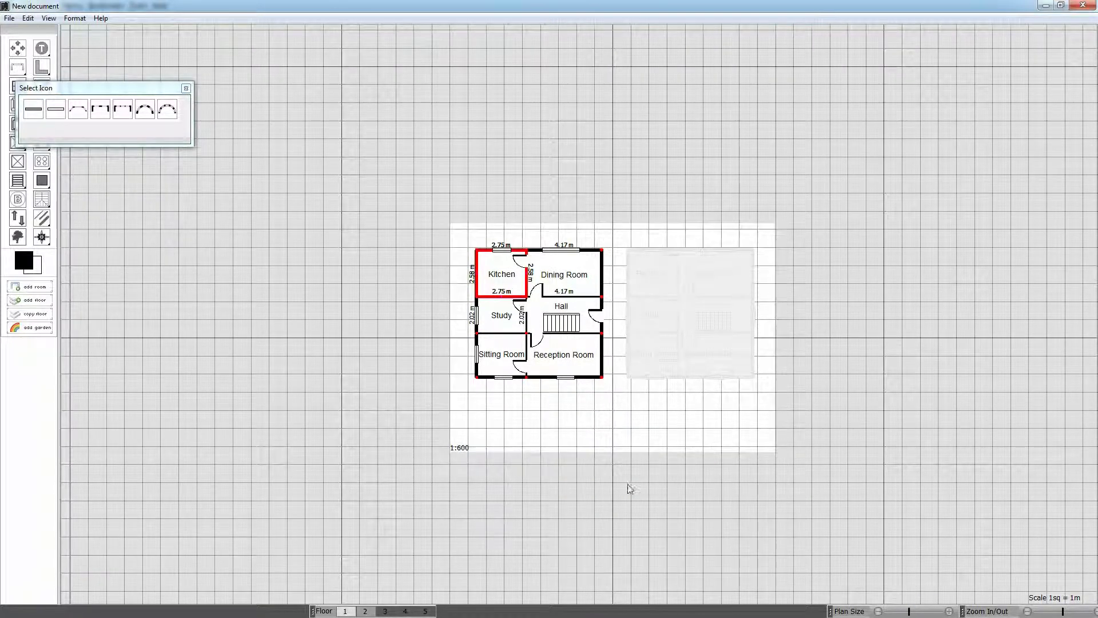
pyautogui.moveTo(555, 359)
pyautogui.mouseDown()
pyautogui.moveTo(555, 369)
pyautogui.moveTo(556, 360)
pyautogui.mouseUp()
pyautogui.click(556, 370)
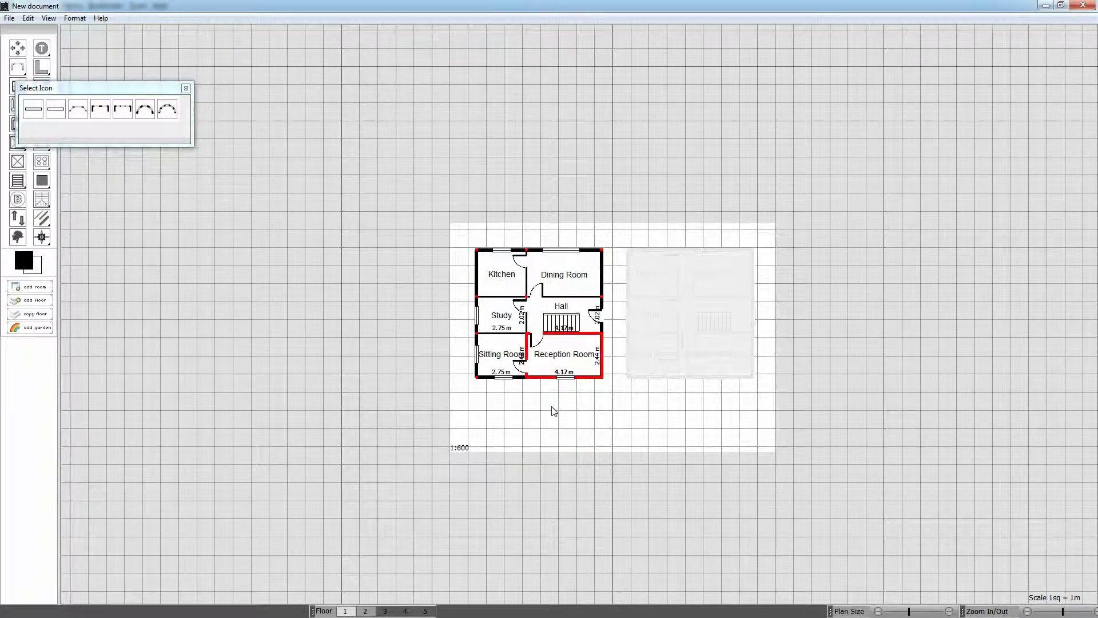
# - Move floor 1's plan down, then nudge floor 2's plan level beside it
pyautogui.click(542, 376)
pyautogui.click(503, 374)
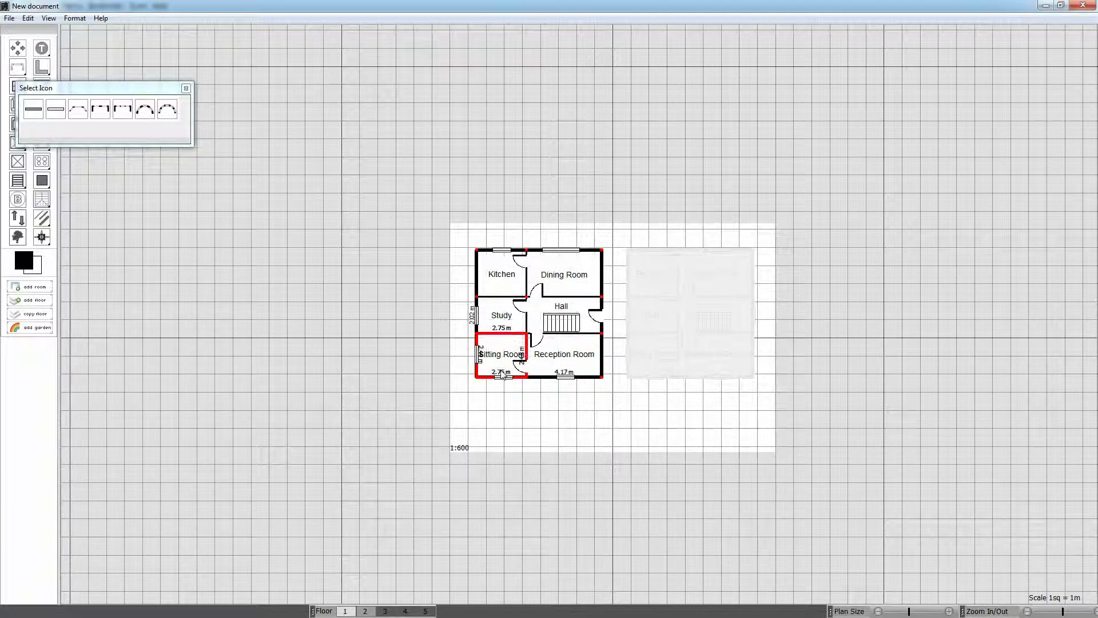
pyautogui.moveTo(501, 374); pyautogui.dragTo(505, 398)
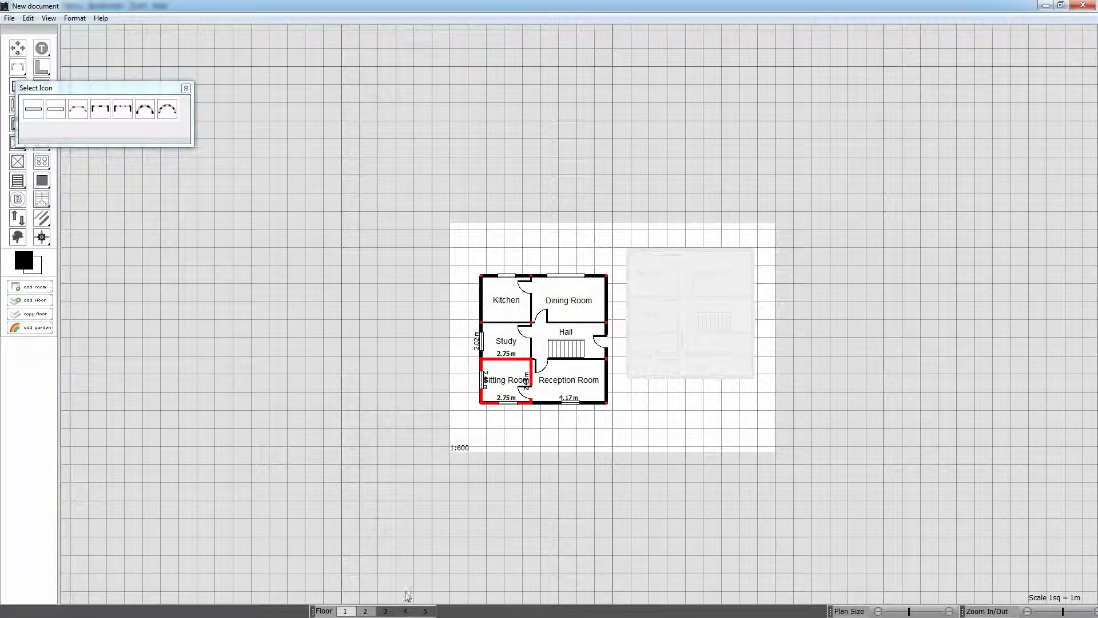
pyautogui.click(366, 611)
pyautogui.click(636, 369)
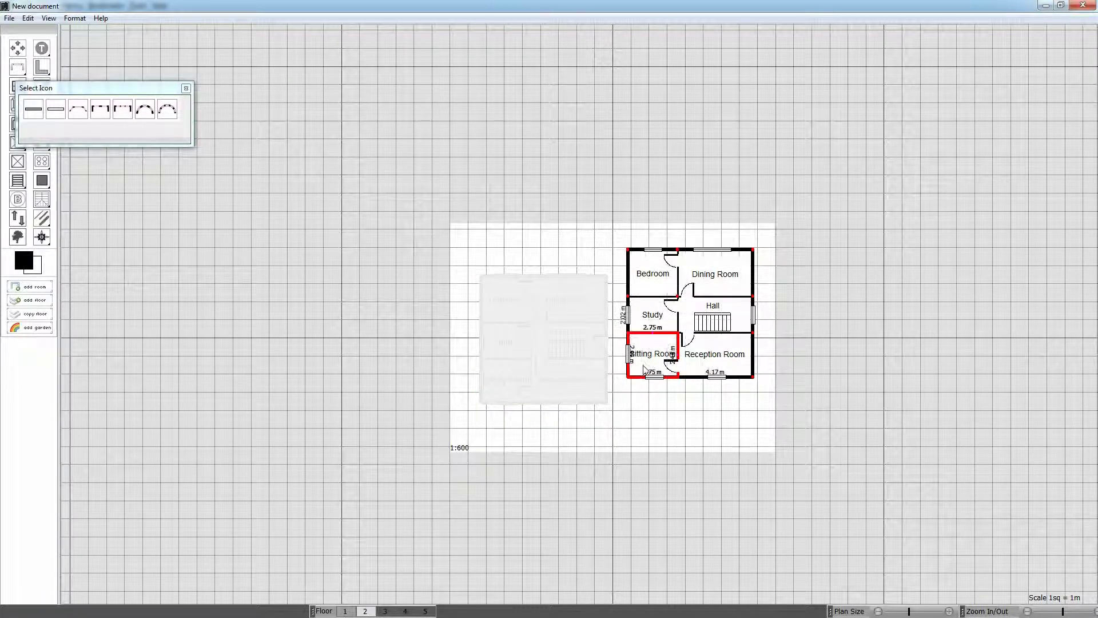
pyautogui.moveTo(643, 367); pyautogui.dragTo(639, 396)
pyautogui.click(639, 455)
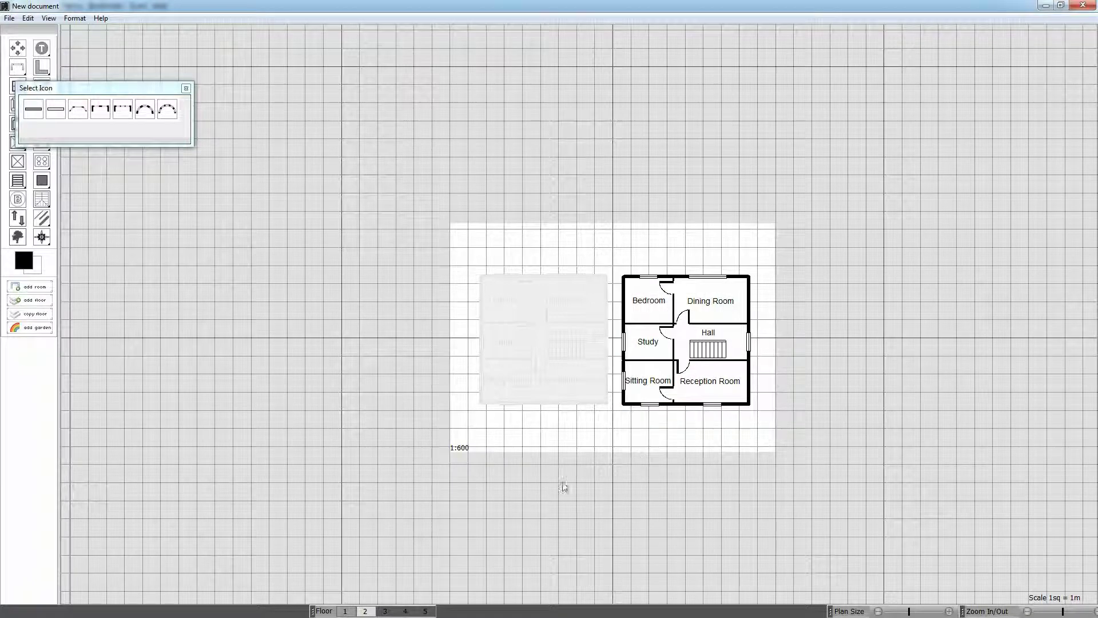
# - Open the File menu to start exporting the plan as demo.pdf
pyautogui.click(10, 19)
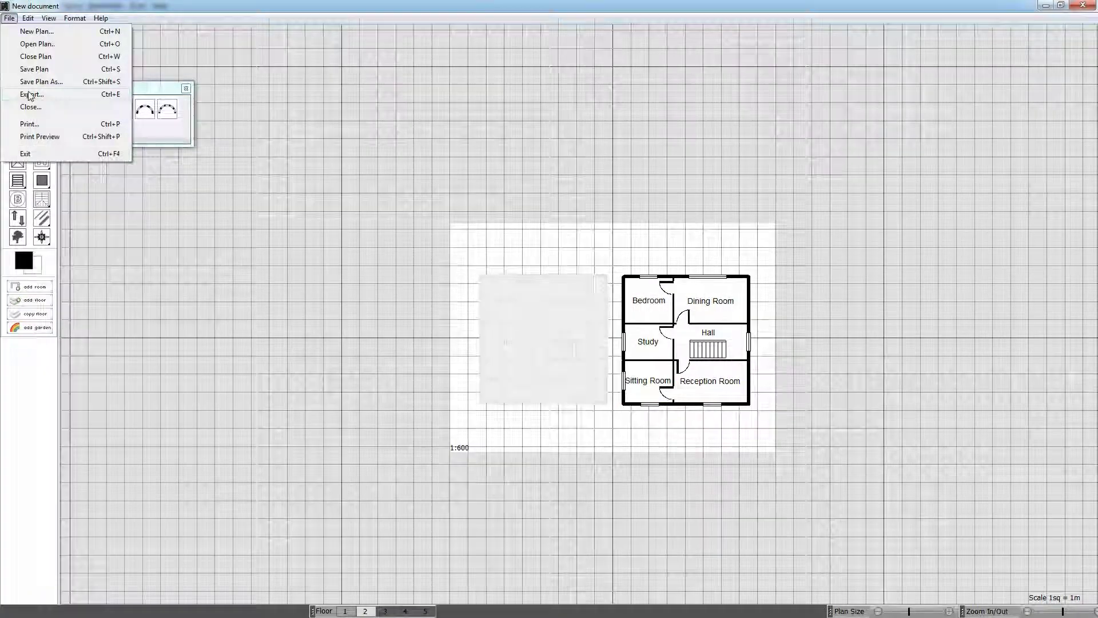